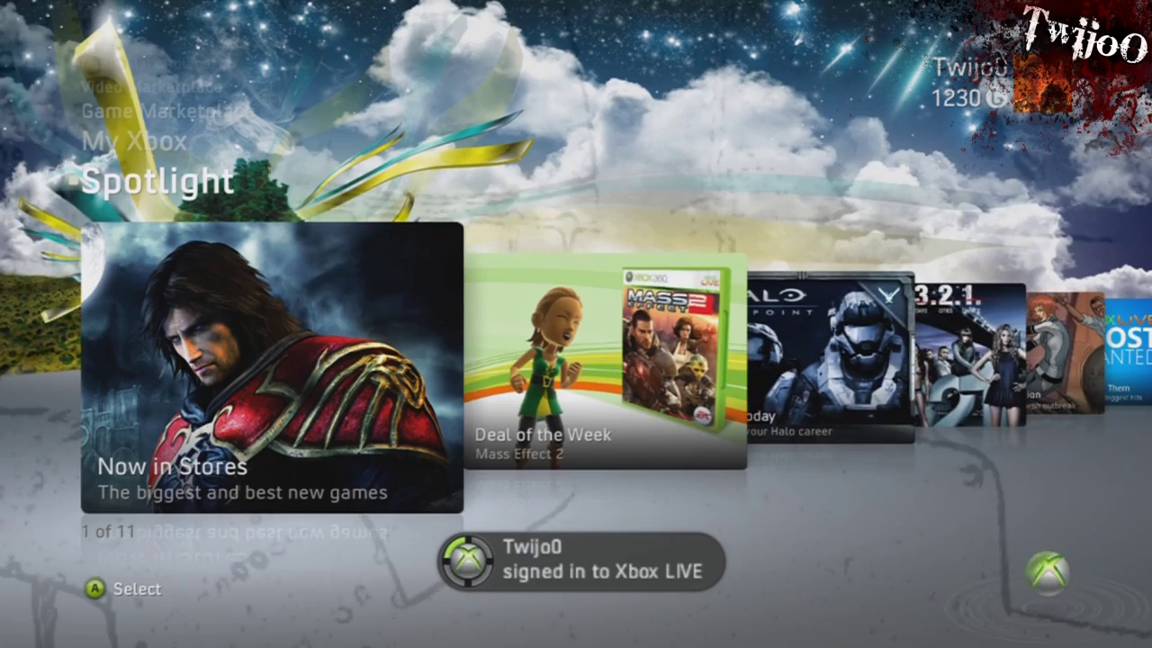
Browse the Spotlight and My Xbox channel items, then bring up the Guide from Spotlight
key("Right")
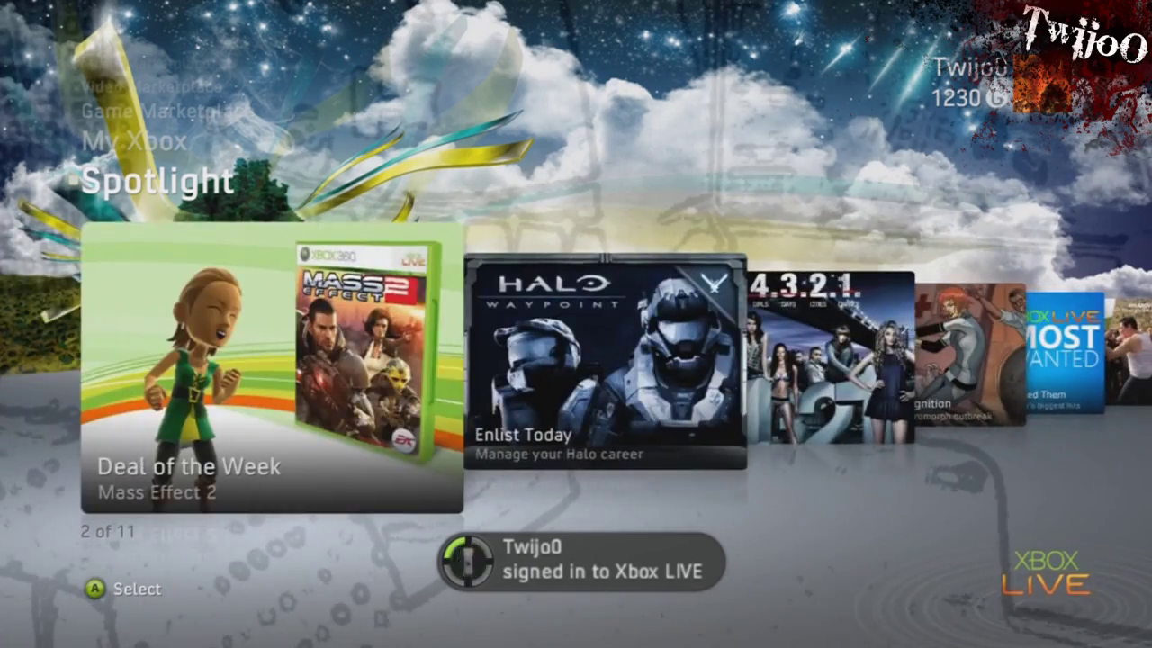
key("Left")
key("Up")
key("Right")
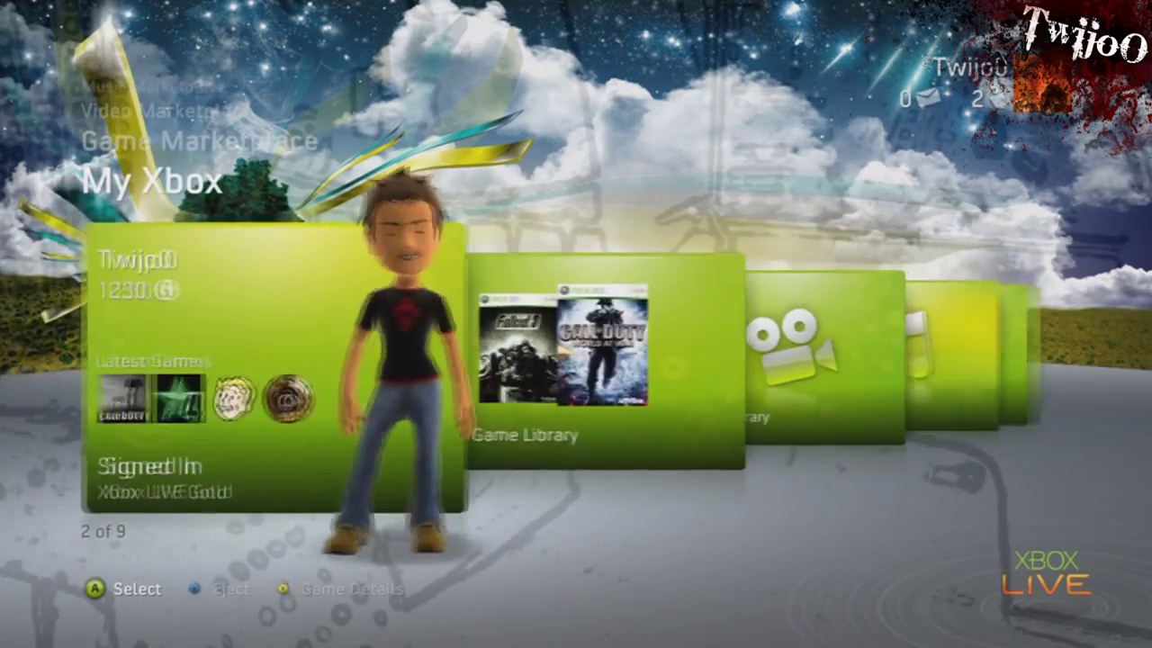
key("Right")
key("Left")
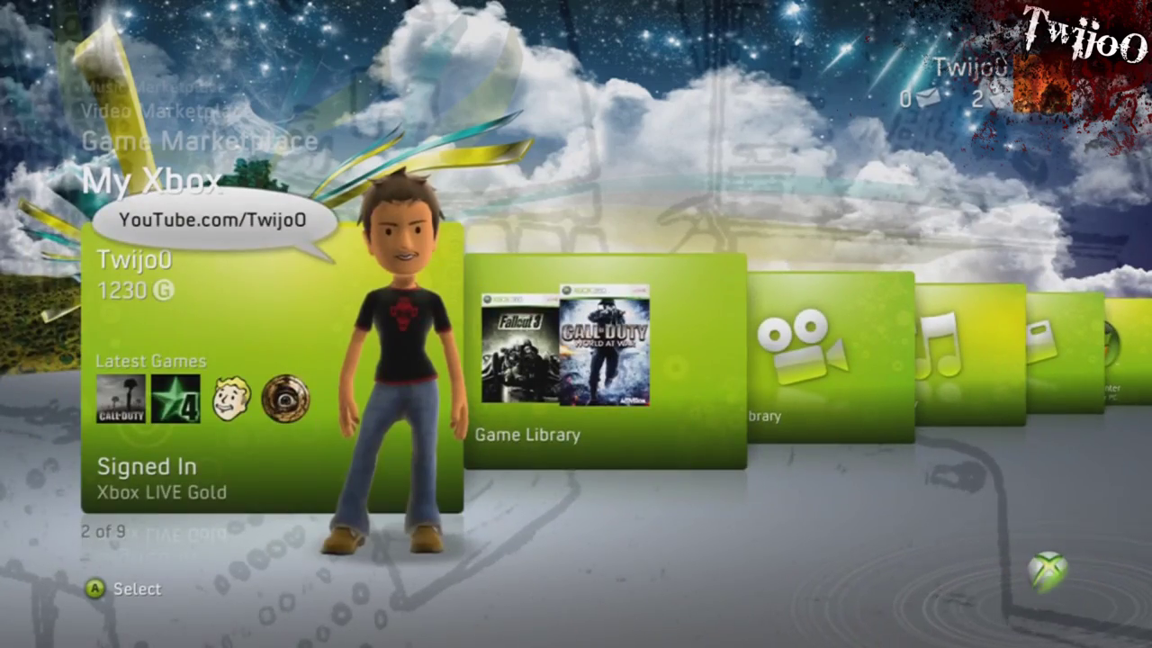
key("Down")
key("Right")
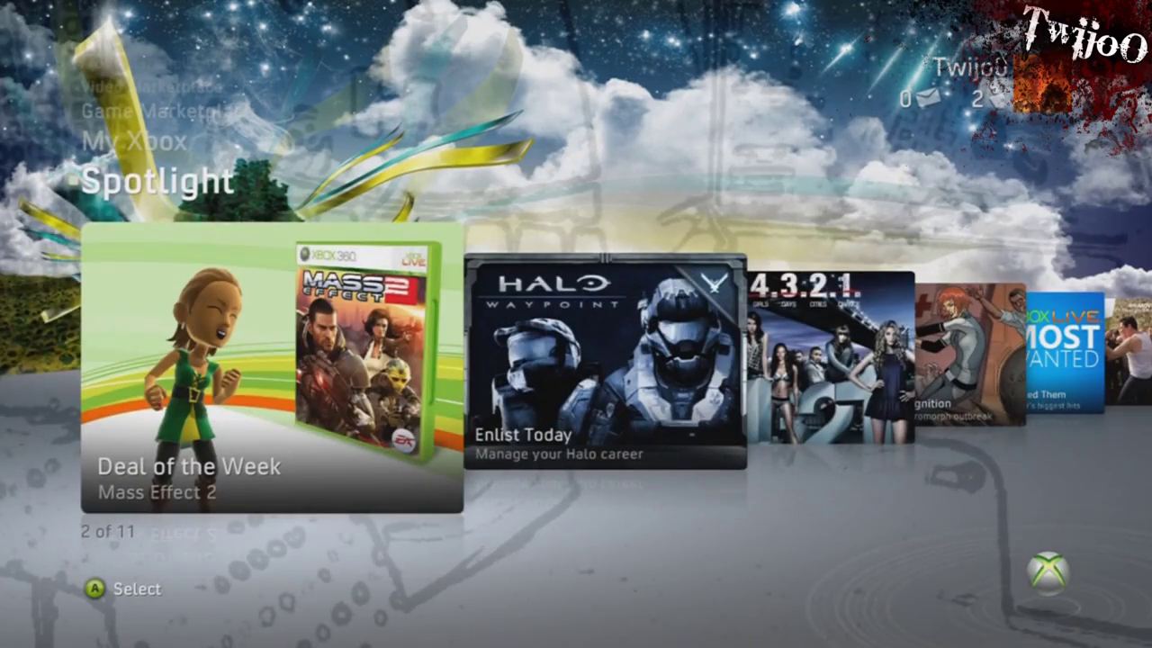
key("Home")
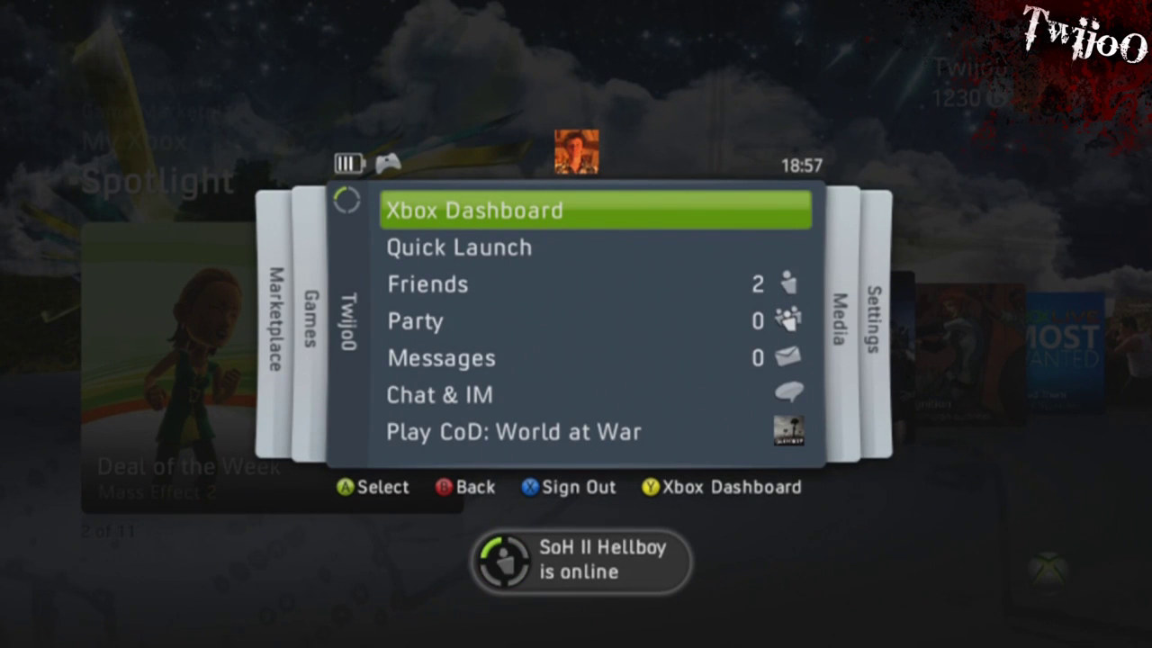
Set the Xbox LIVE status to Appear Offline in the Guide's Preferences > Online Status
key("Right")
key("Right")
key("Down")
key("Down")
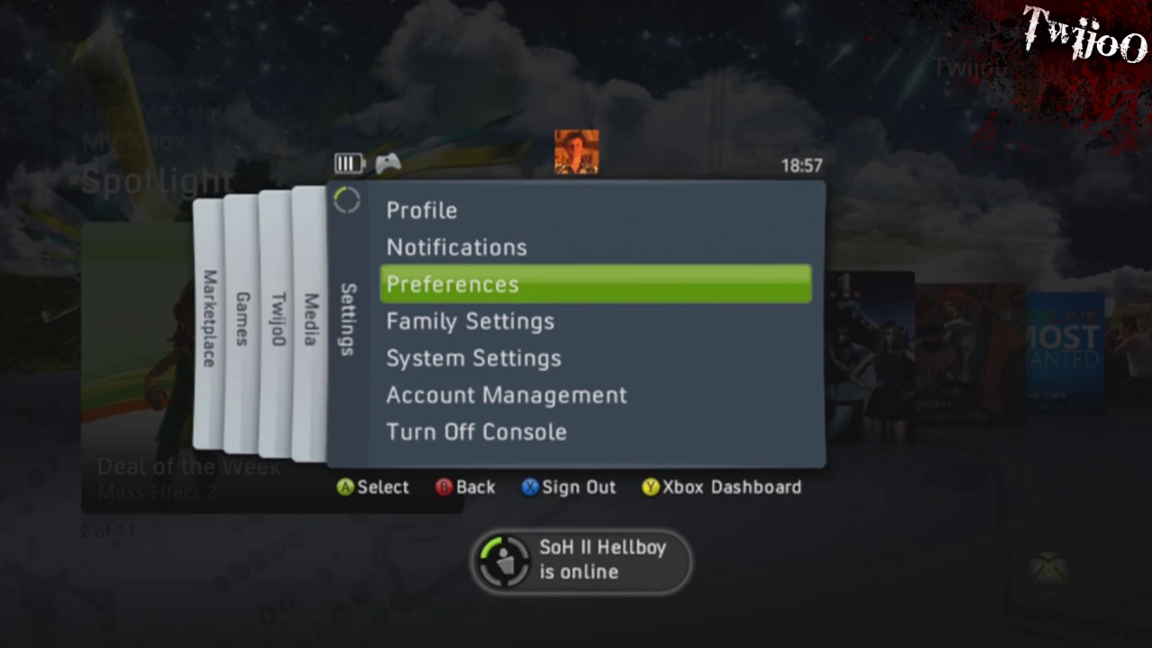
key("Return")
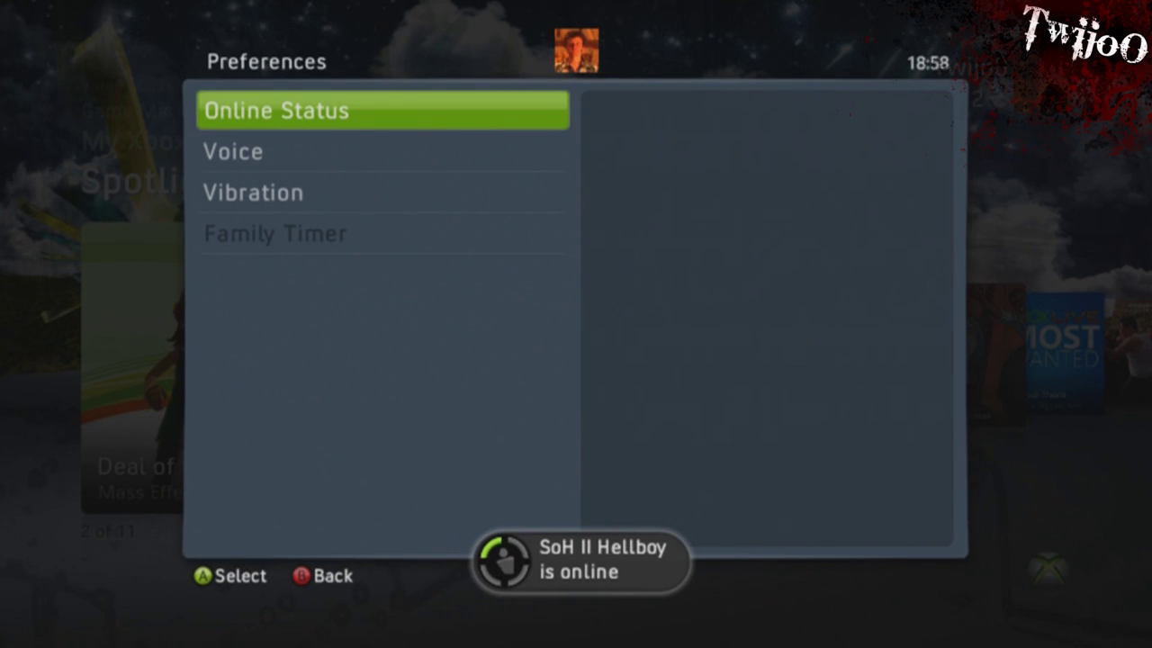
key("Return")
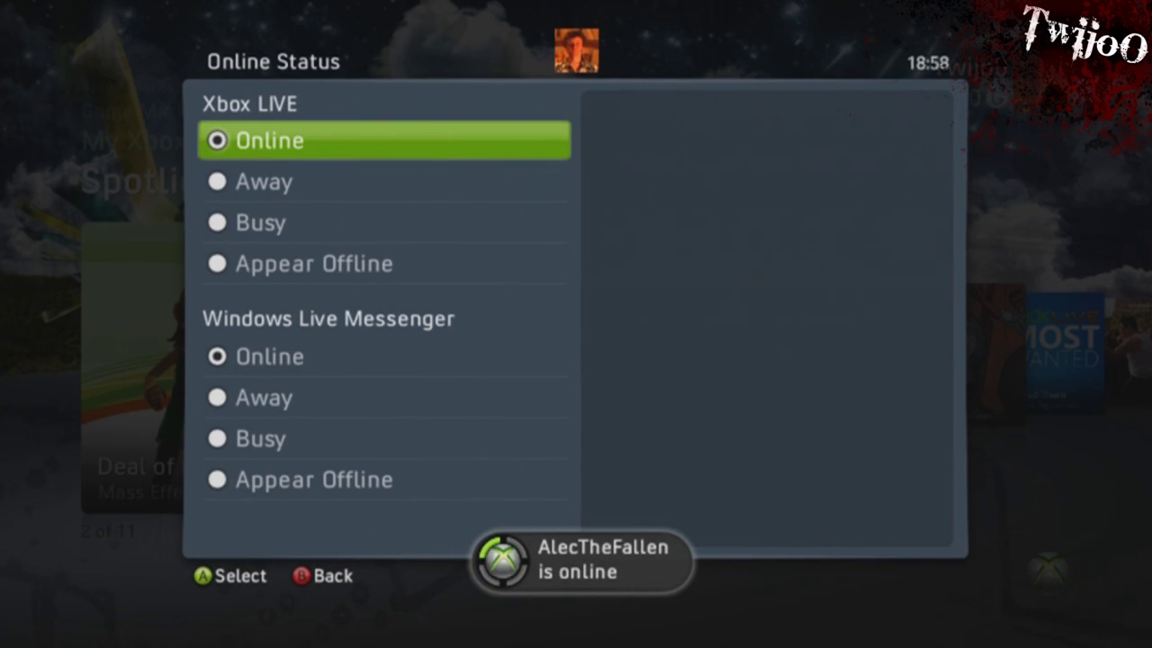
key("Down")
key("Down")
key("Down")
key("Up")
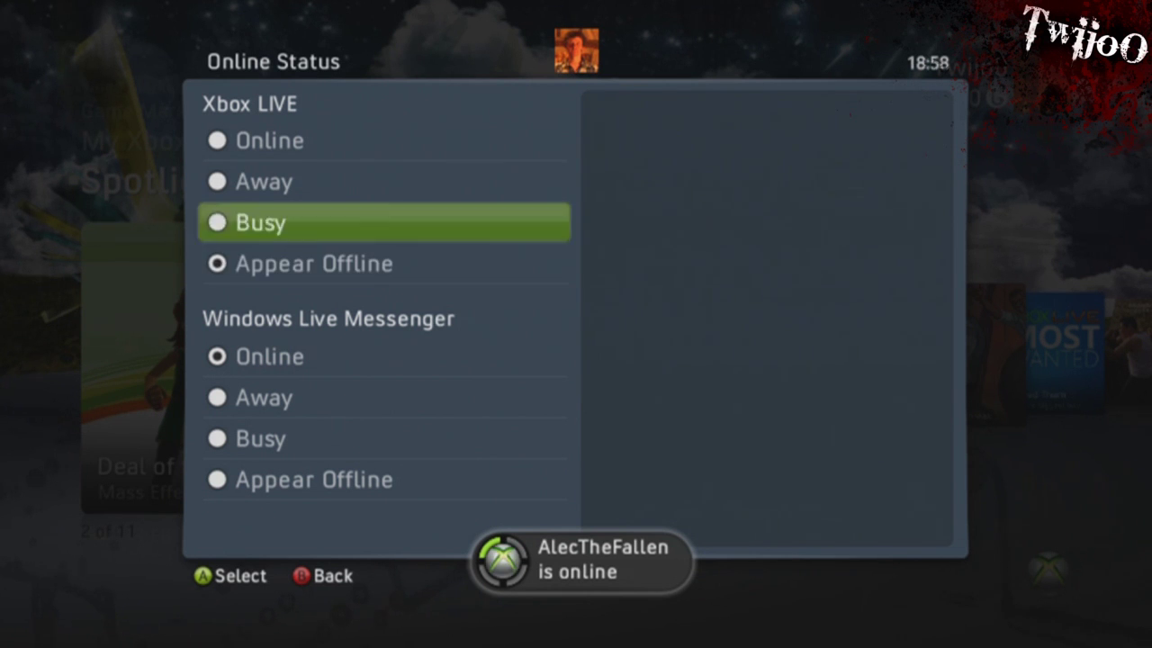
key("Up")
key("Up")
key("Down")
key("Down")
key("Down")
key("Down")
key("Down")
key("Down")
key("Down")
key("Up")
key("Up")
key("Up")
key("Up")
key("Up")
key("Up")
key("Down")
key("Down")
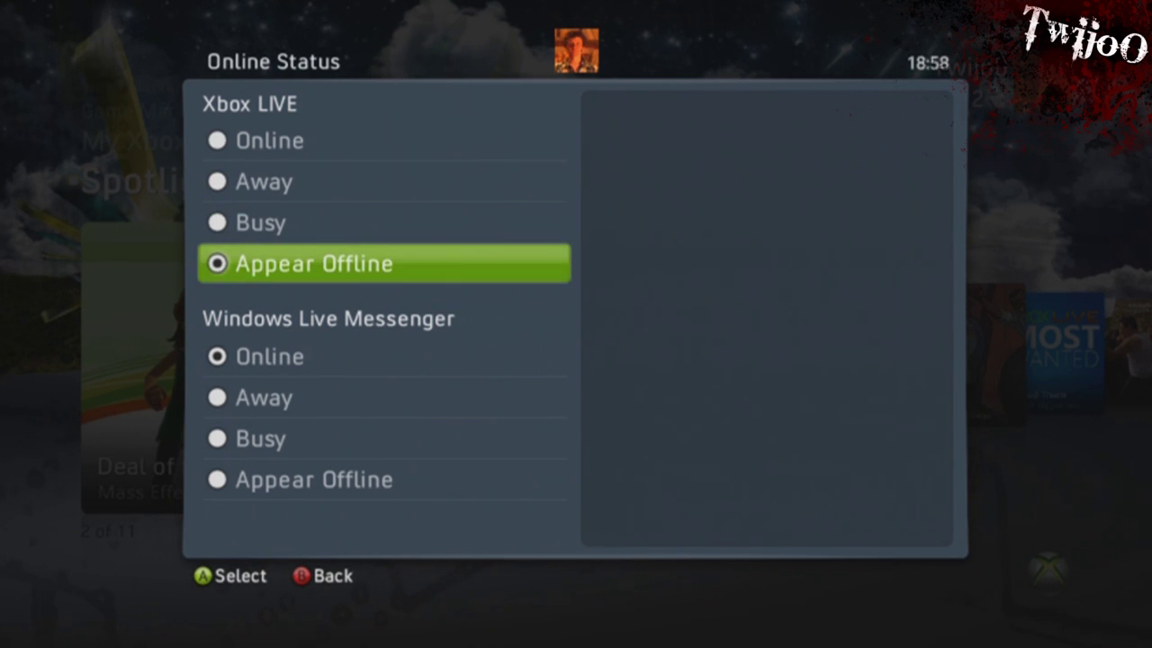
Back out of Preferences and close the Guide to the dashboard
key("Escape")
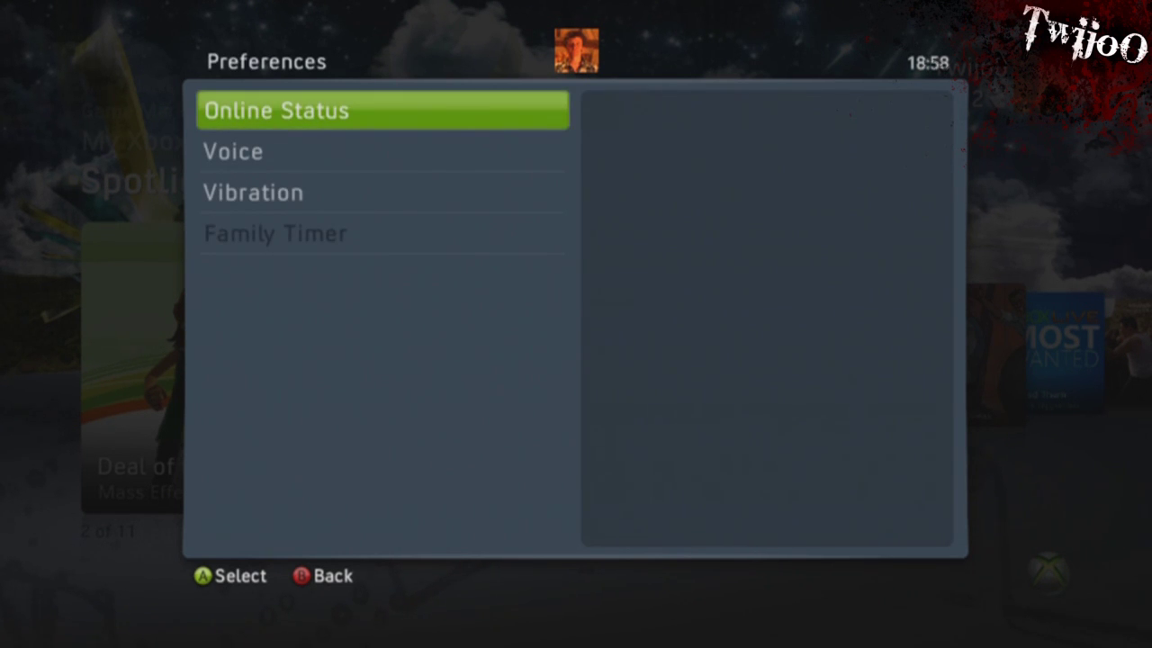
key("Escape")
key("Left")
key("Escape")
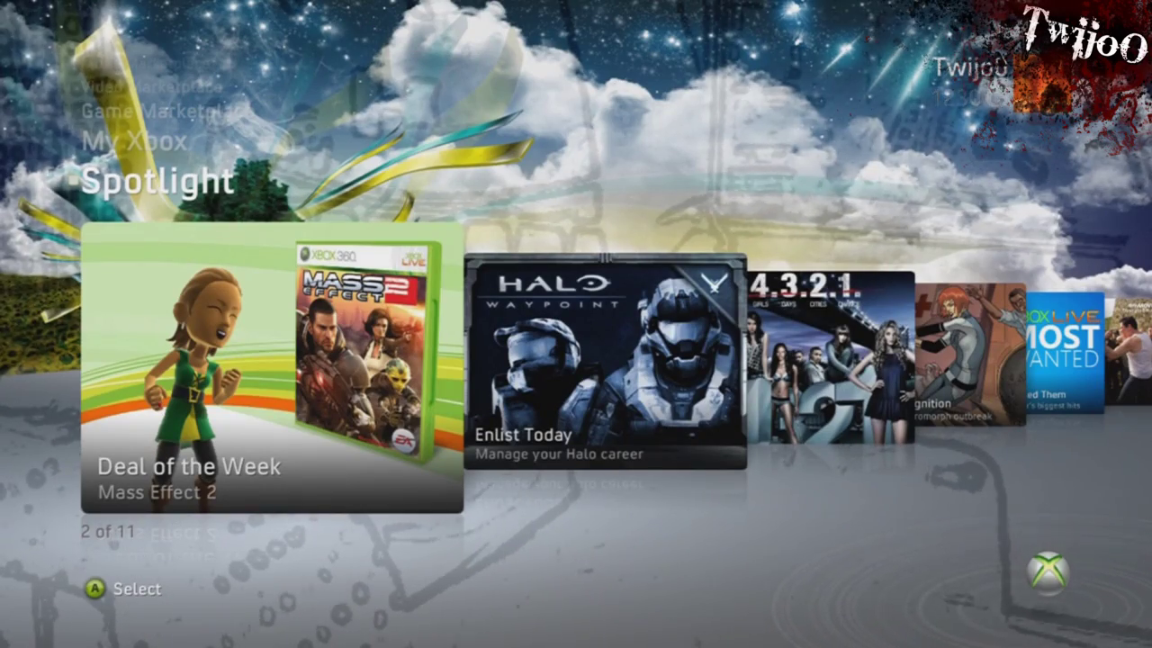
Bring up the Guide over My Xbox and go to Settings > Profile
key("Up")
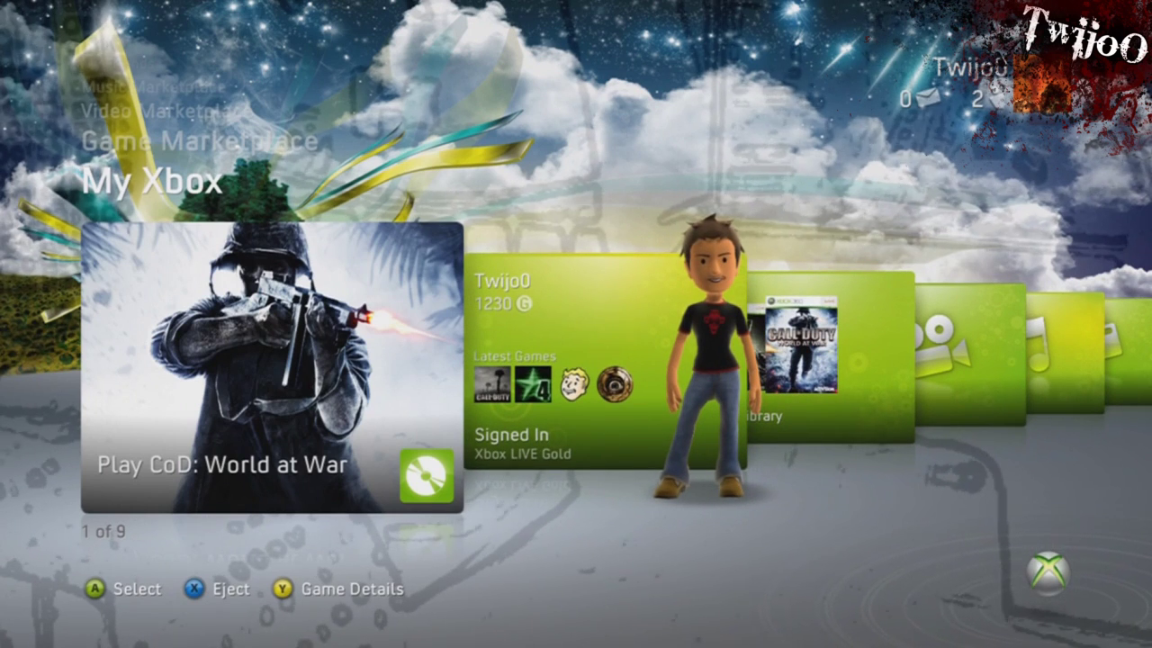
key("Home")
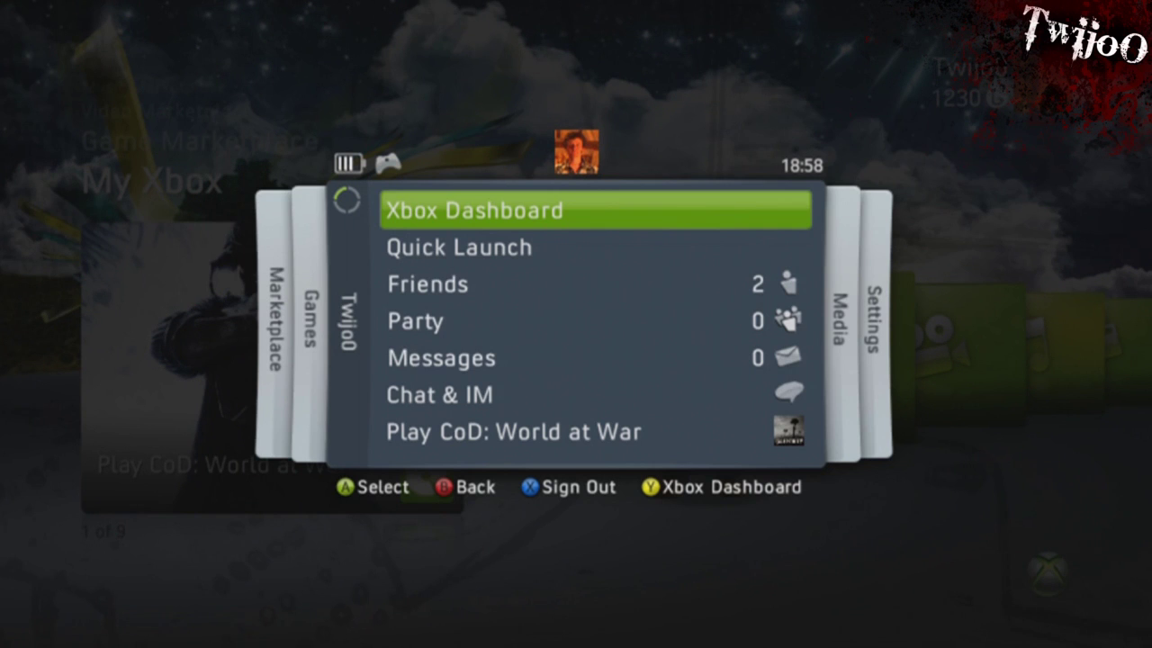
key("Right")
key("Right")
key("Down")
key("Down")
key("Down")
key("Down")
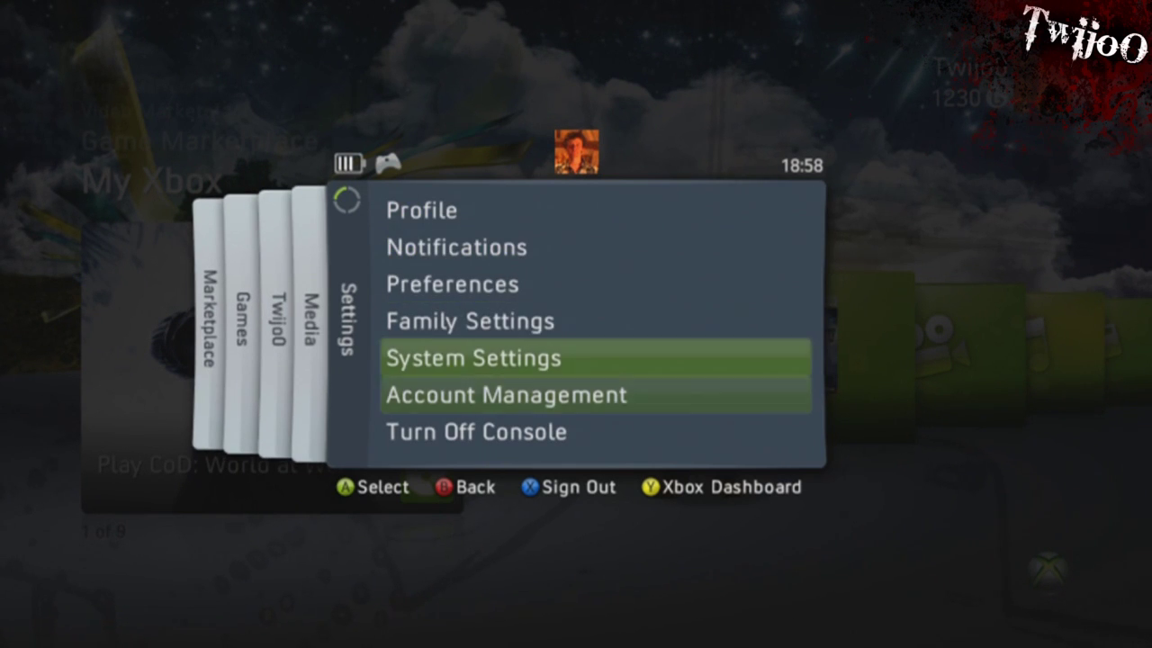
key("Up")
key("Up")
key("Up")
key("Up")
key("Return")
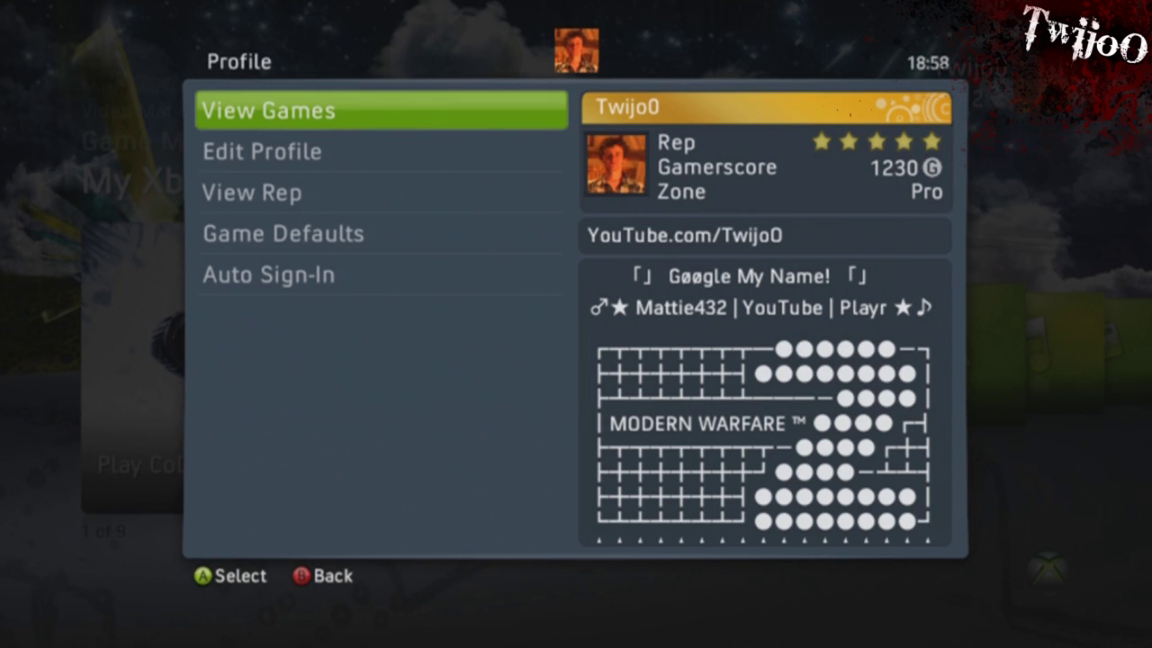
Set Xbox LIVE Auto Sign-In to Enabled, then return to the profile options
key("Down")
key("Down")
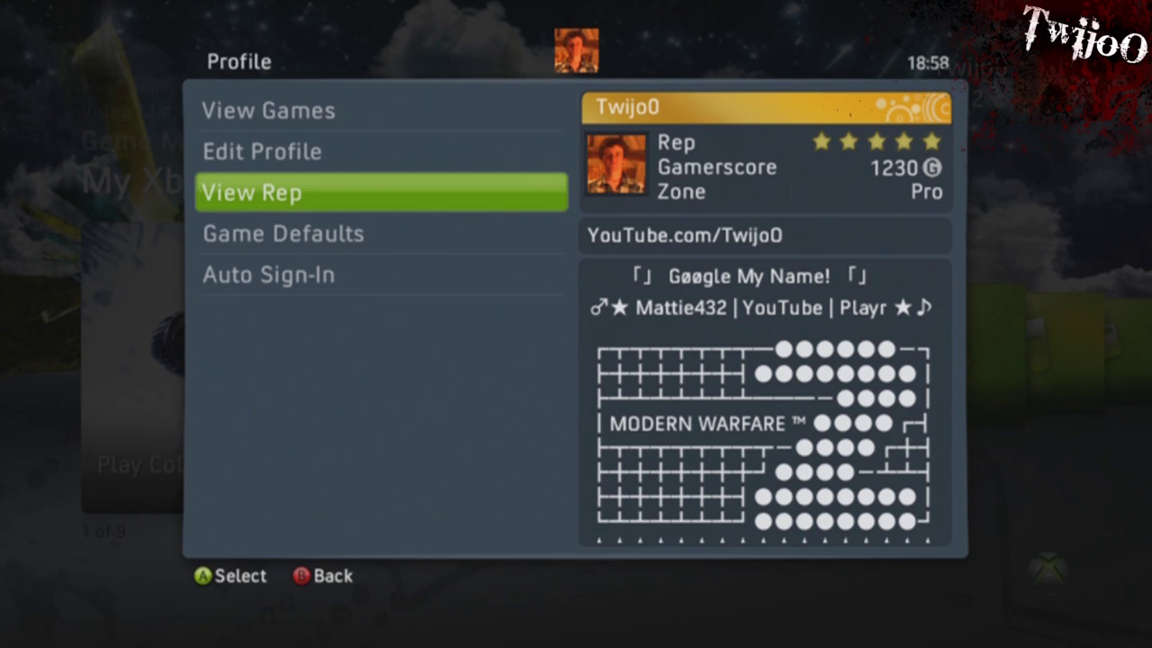
key("Up")
key("Down")
key("Down")
key("Down")
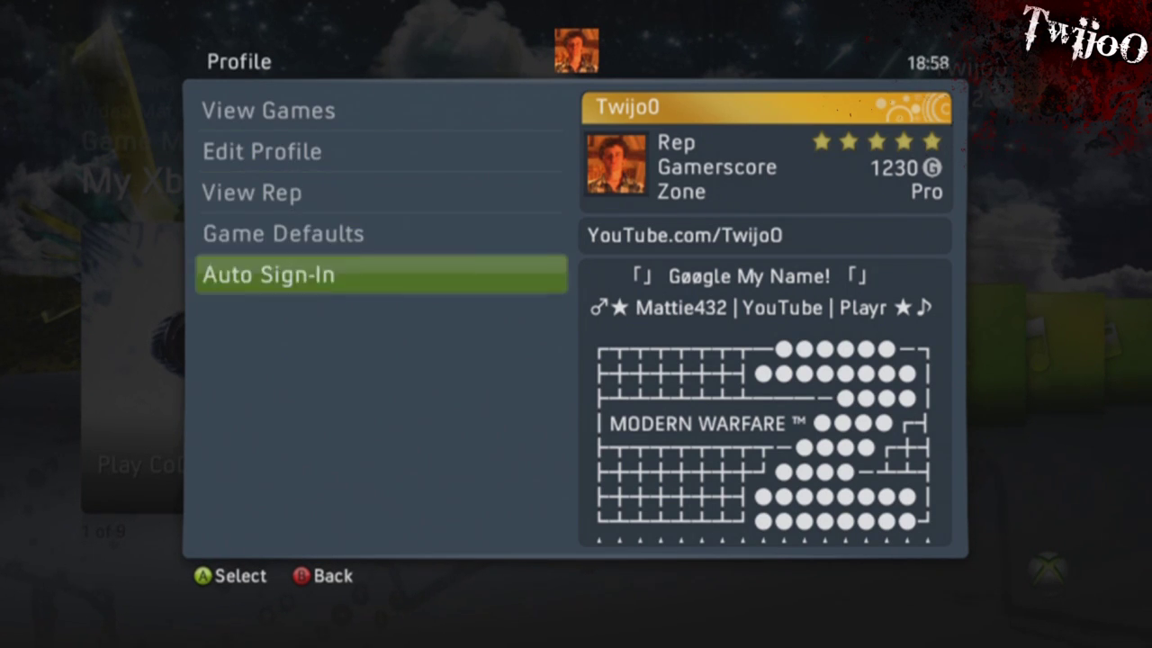
key("Return")
key("Down")
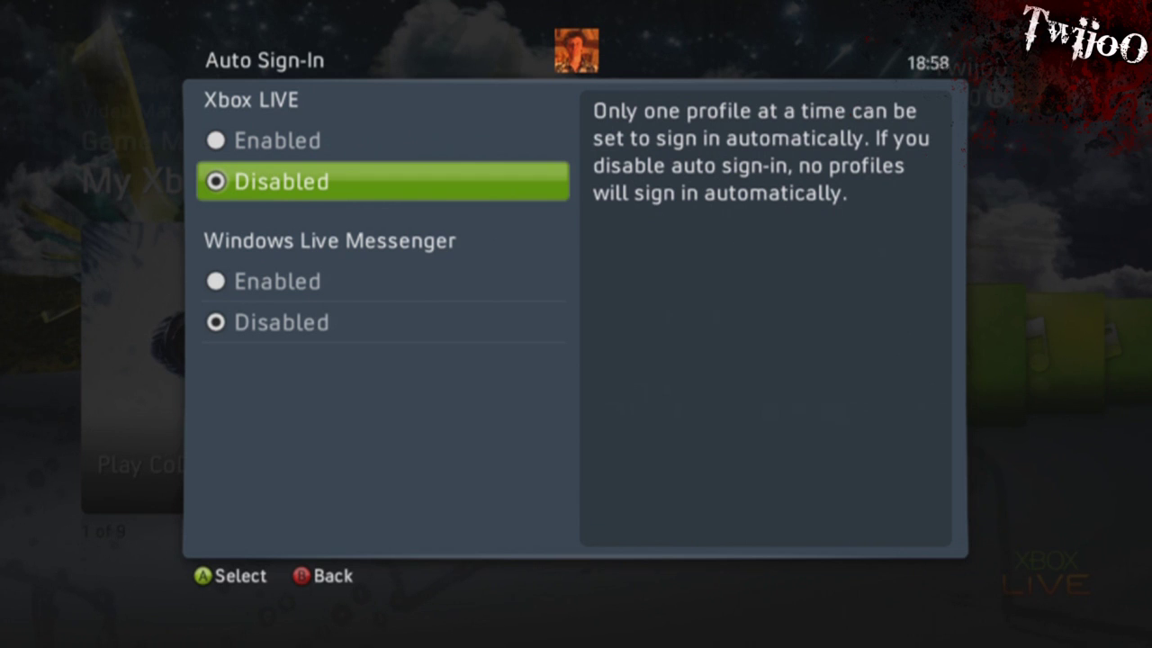
key("Down")
key("Up")
key("Up")
key("Return")
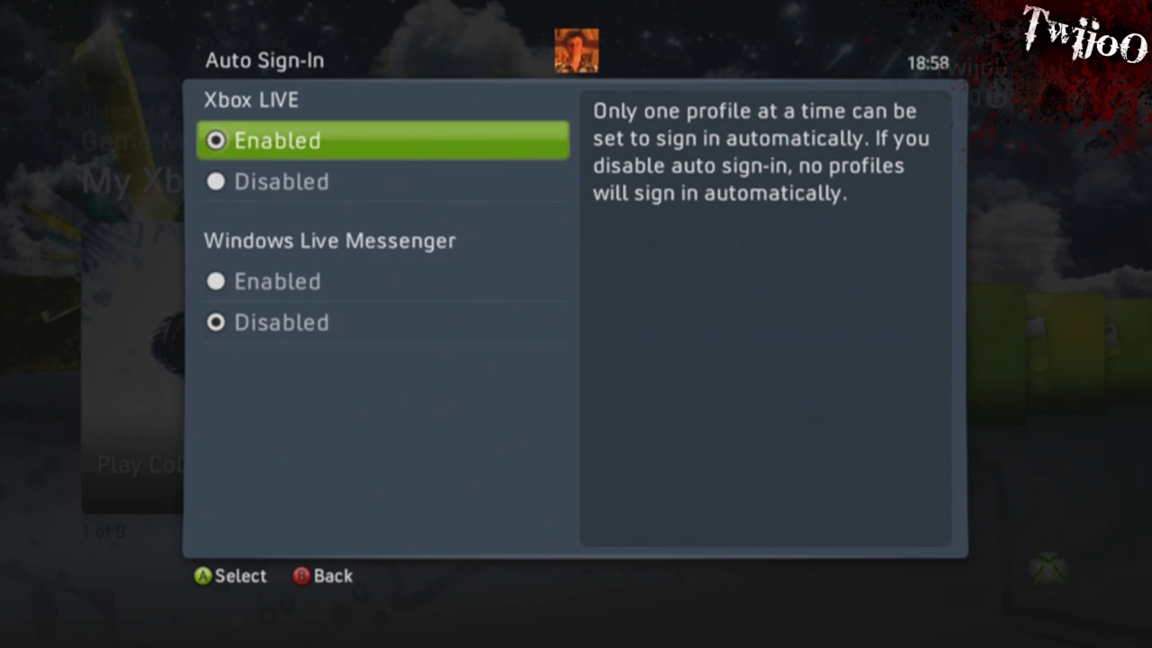
key("Escape")
key("Up")
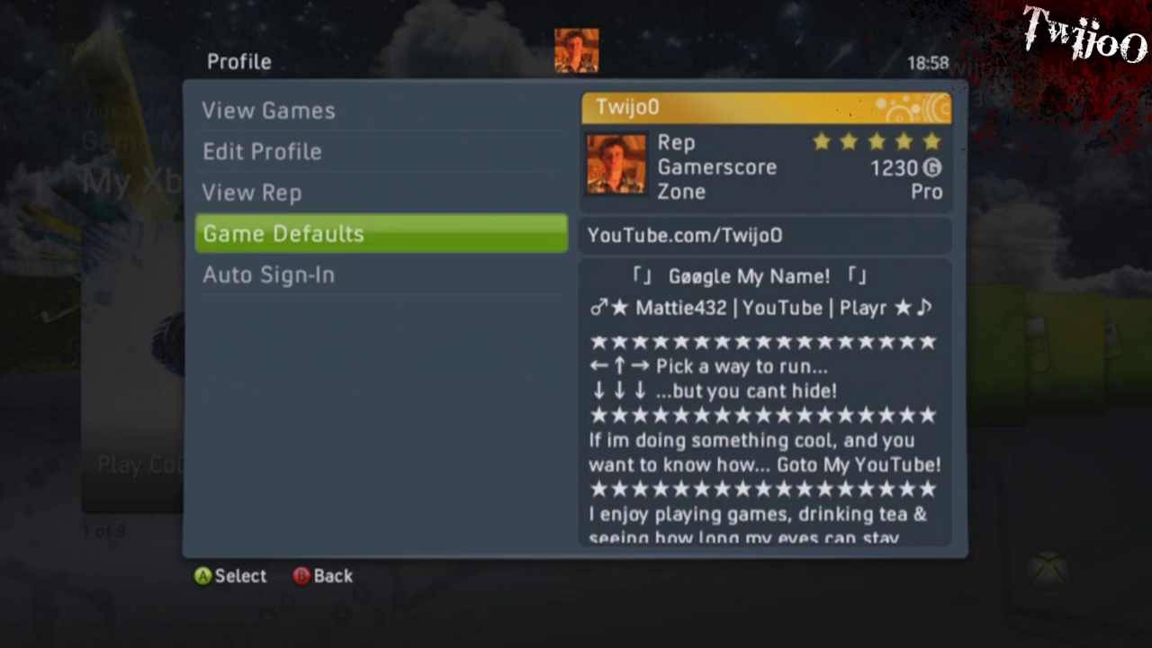
Set the profile's Online Status privacy to Blocked under Edit Profile > Privacy Settings
key("Up")
key("Up")
key("Return")
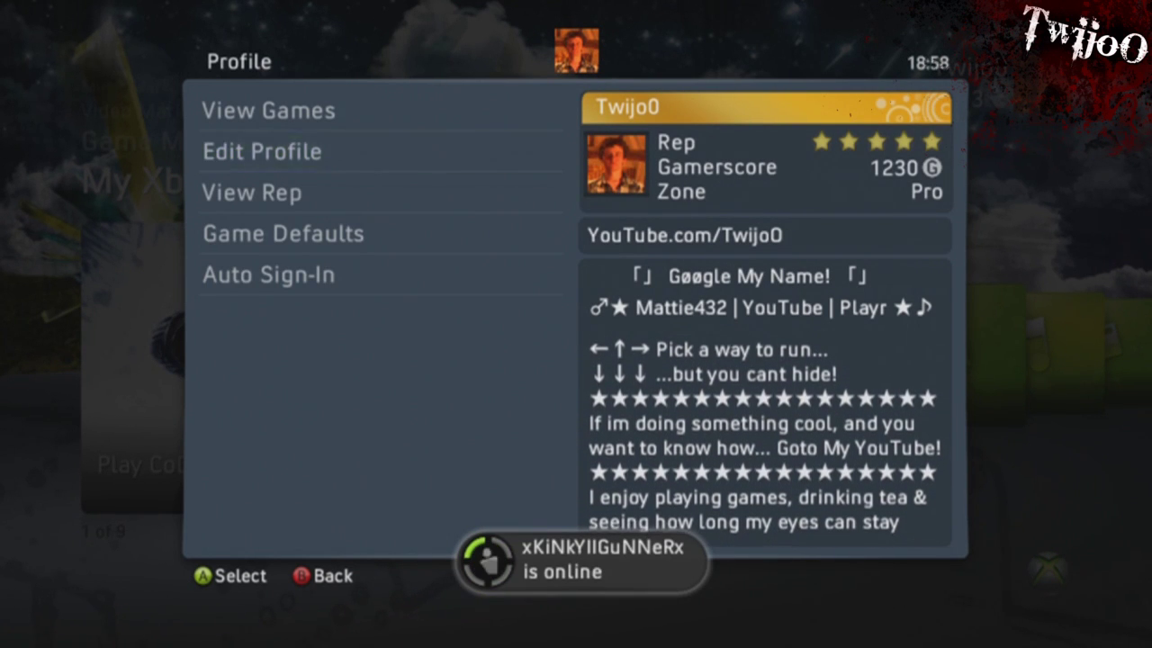
key("Down")
key("Down")
key("Down")
key("Down")
key("Down")
key("Down")
key("Down")
key("Down")
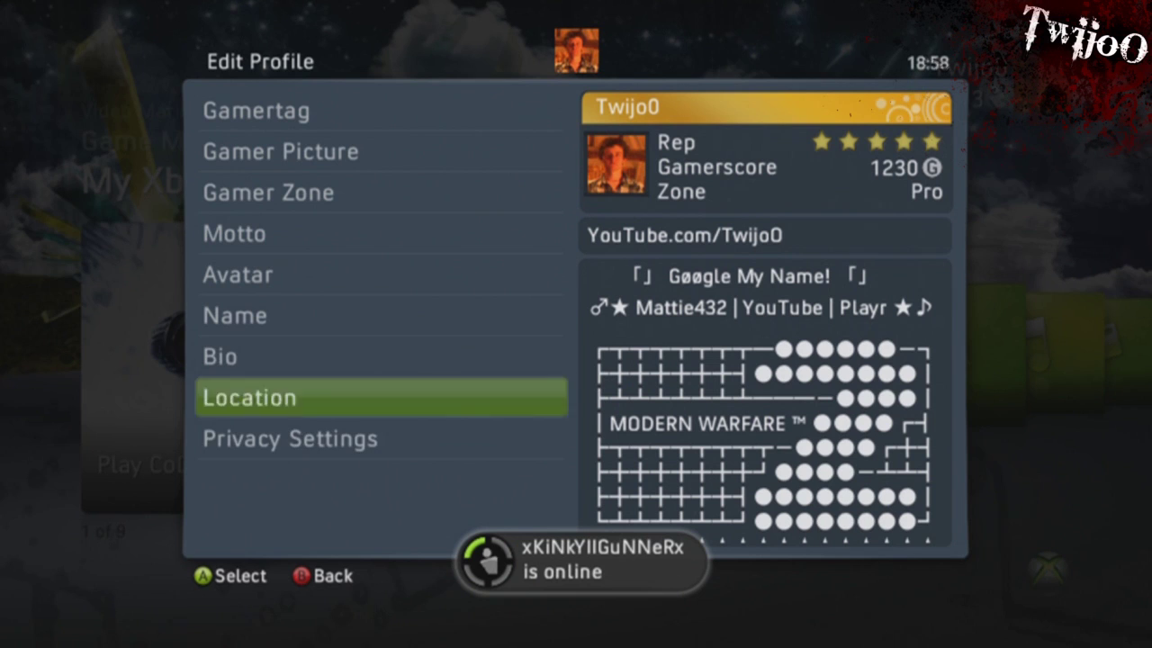
key("Return")
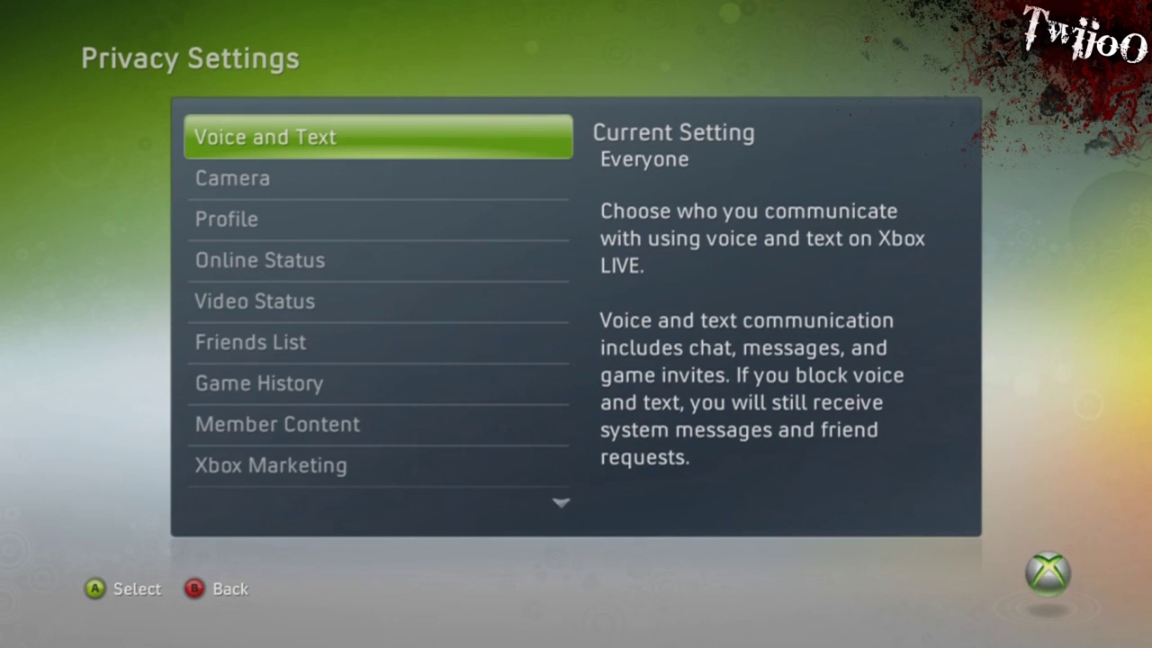
key("Down")
key("Down")
key("Down")
key("Return")
key("Up")
key("Down")
key("Down")
key("Return")
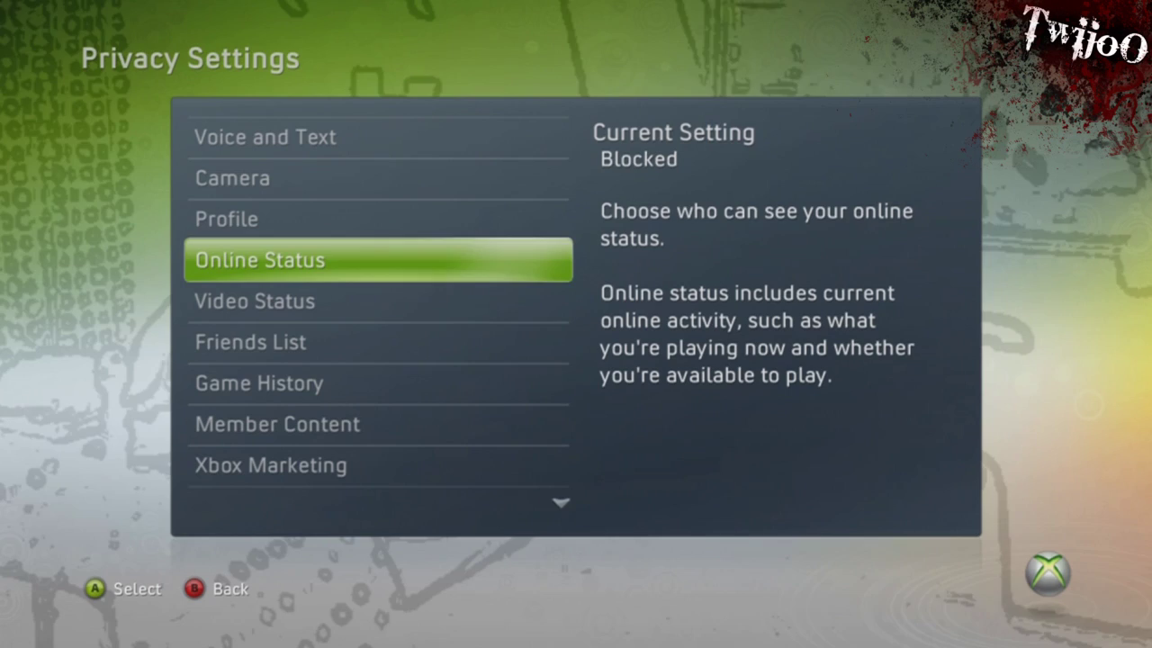
Change Online Status privacy to Friends Only and leave privacy settings, saving changes
key("Return")
key("Up")
key("Return")
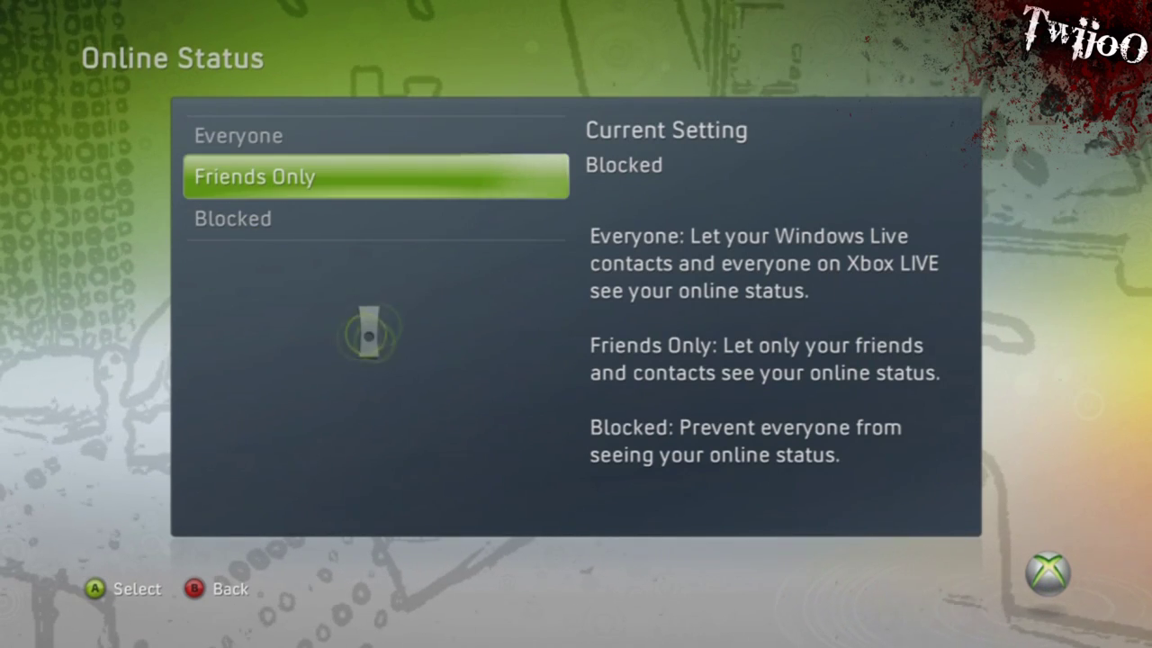
key("Escape")
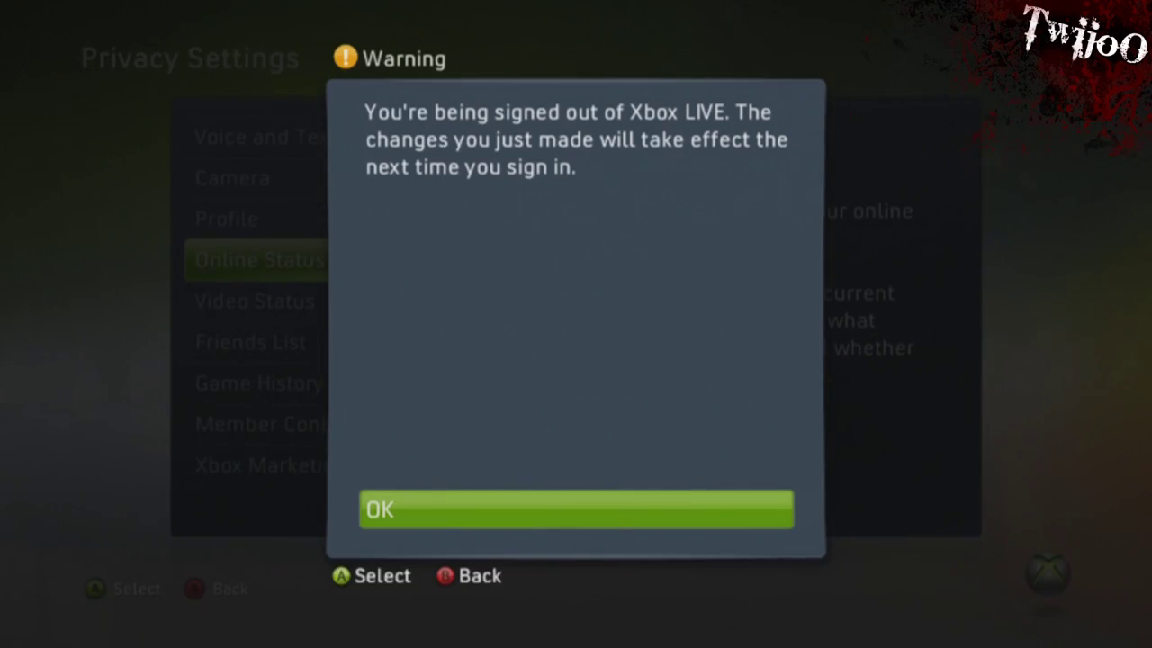
Acknowledge the sign-out warning and sign the profile back in from My Xbox
key("Return")
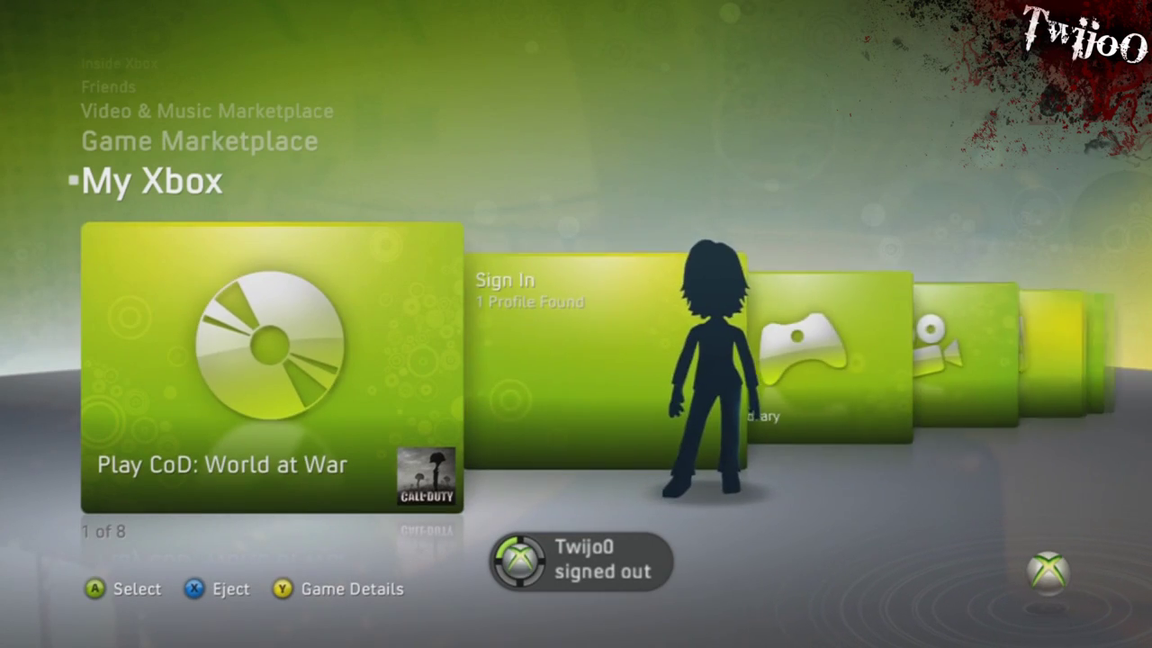
key("Right")
key("Return")
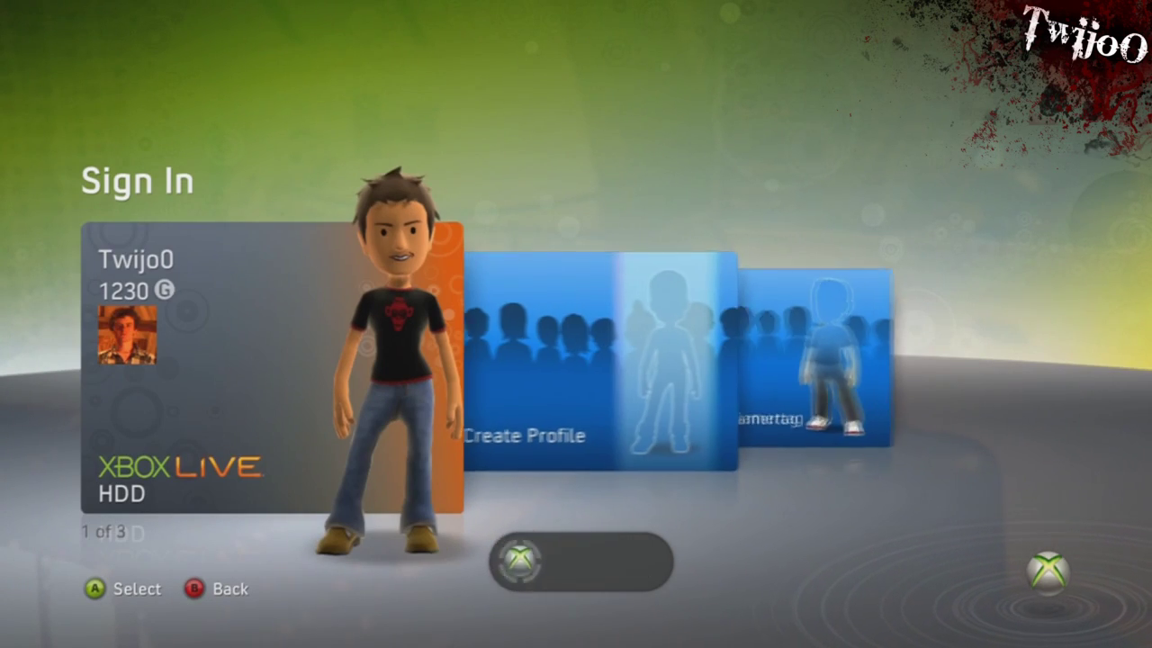
key("Return")
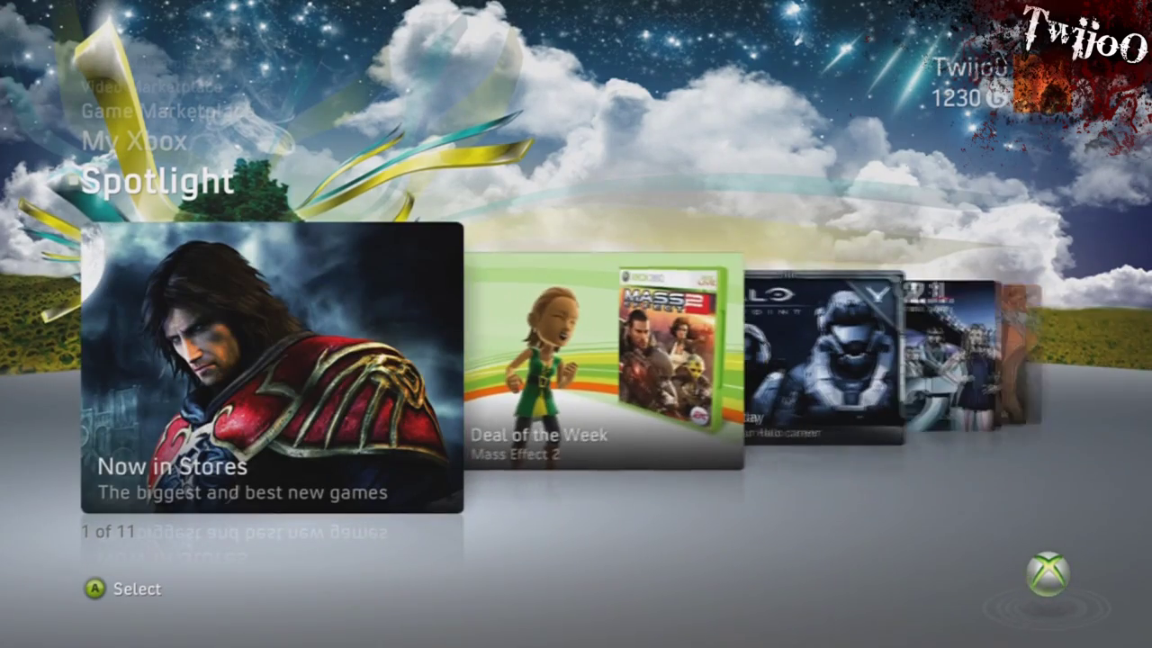
Go to the signed-in profile tile on My Xbox and bring up the Guide
key("Down")
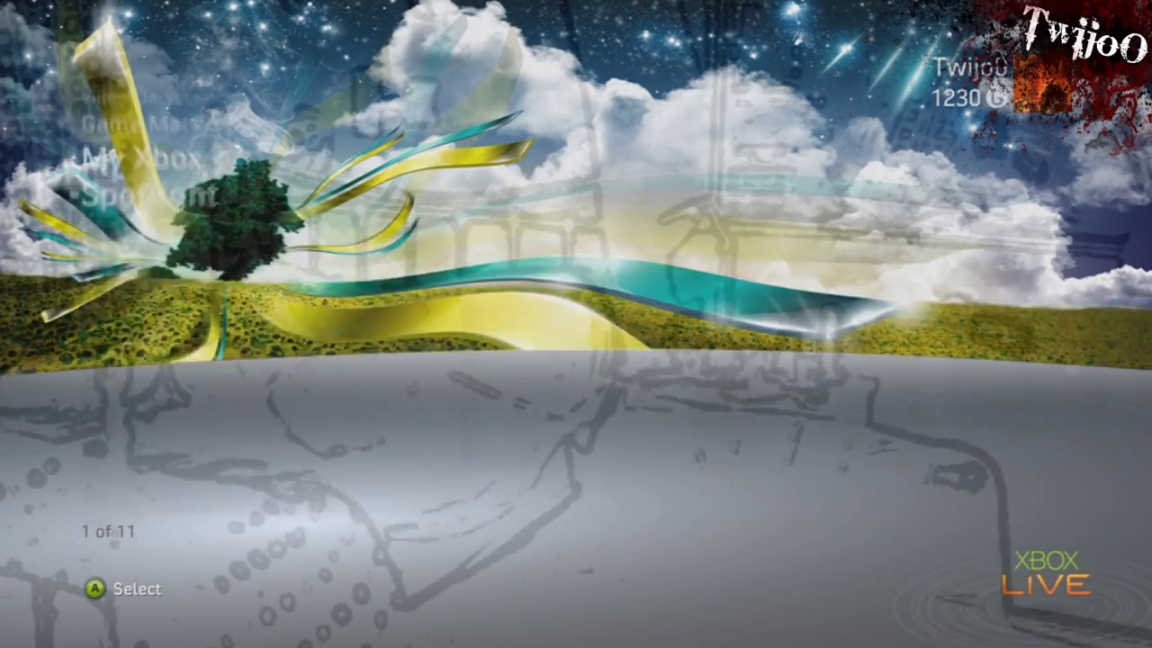
key("Right")
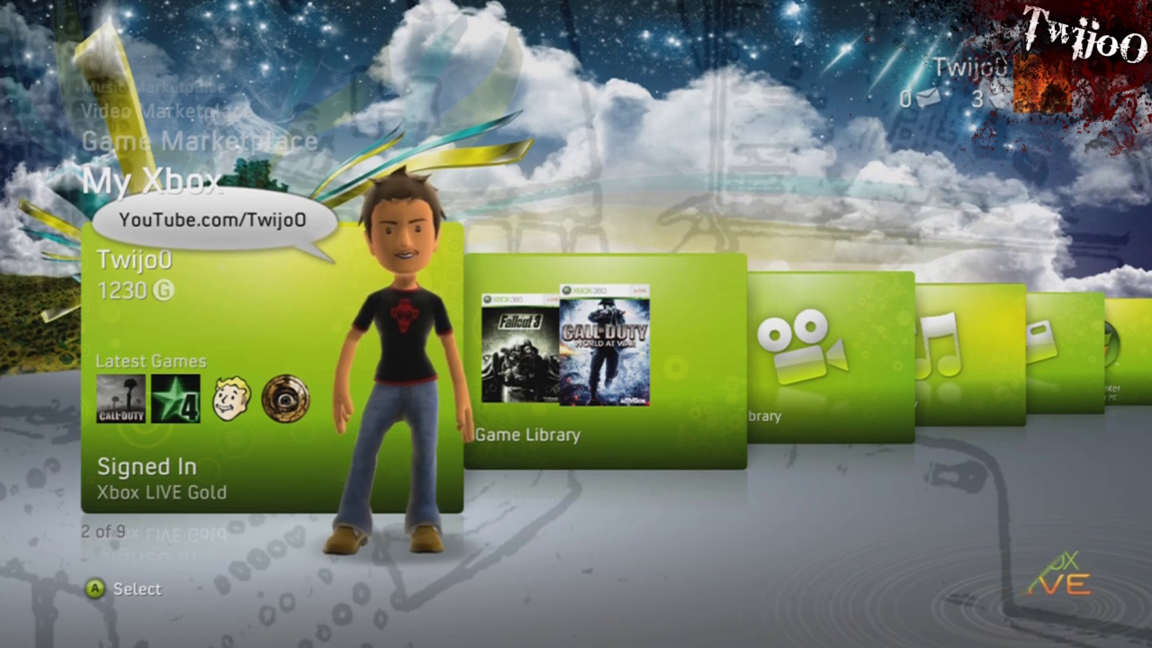
key("Return")
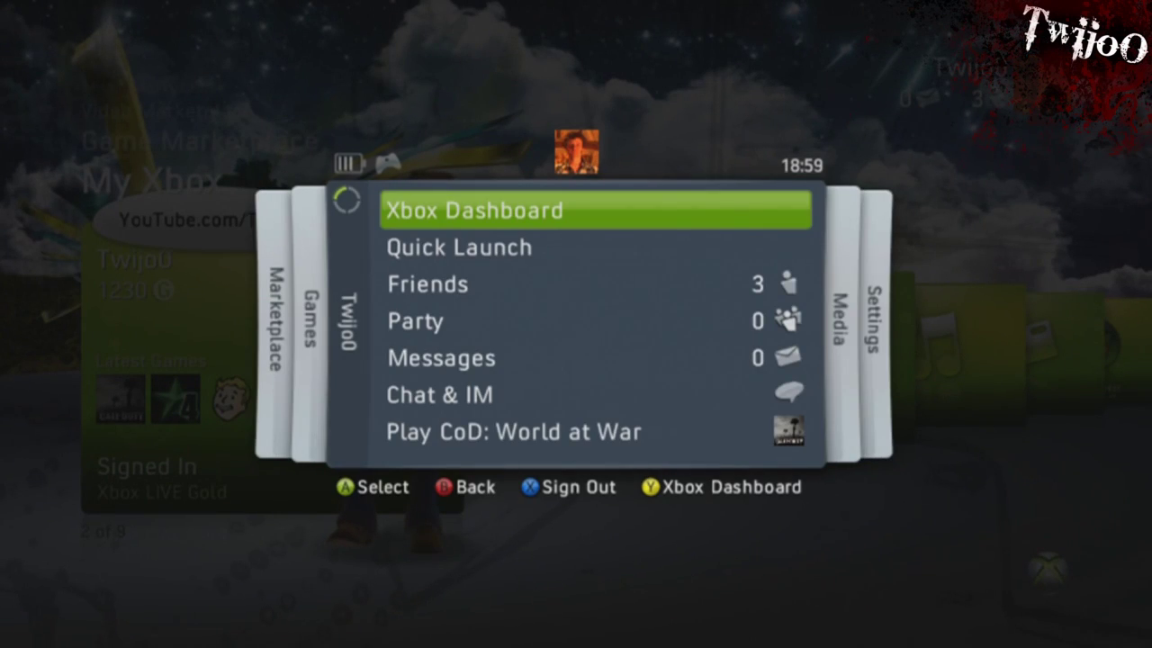
Go to Xbox LIVE Pass Code setup under Account Management in the Guide's Settings
key("Right")
key("Right")
key("Down")
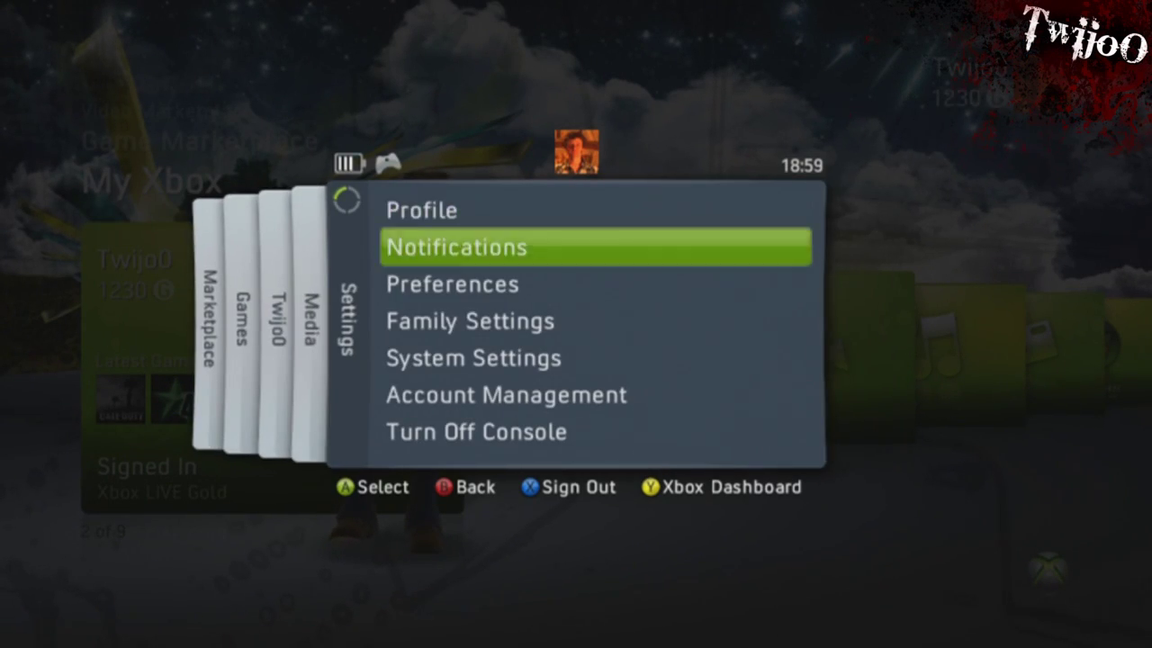
key("Down")
key("Down")
key("Down")
key("Down")
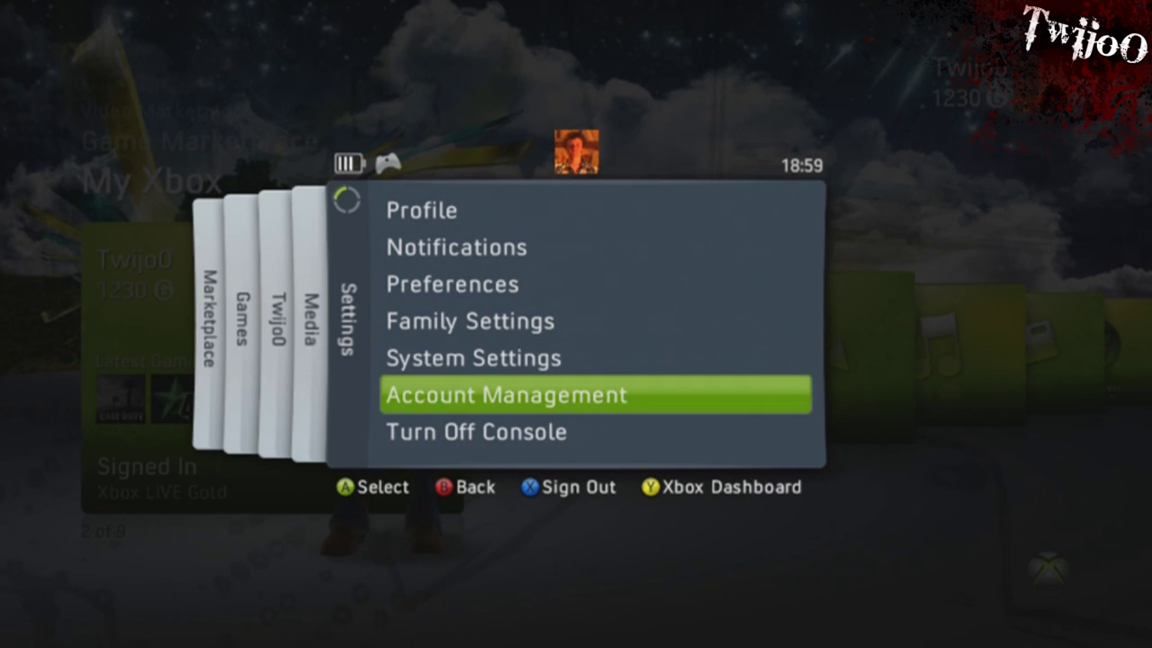
key("Return")
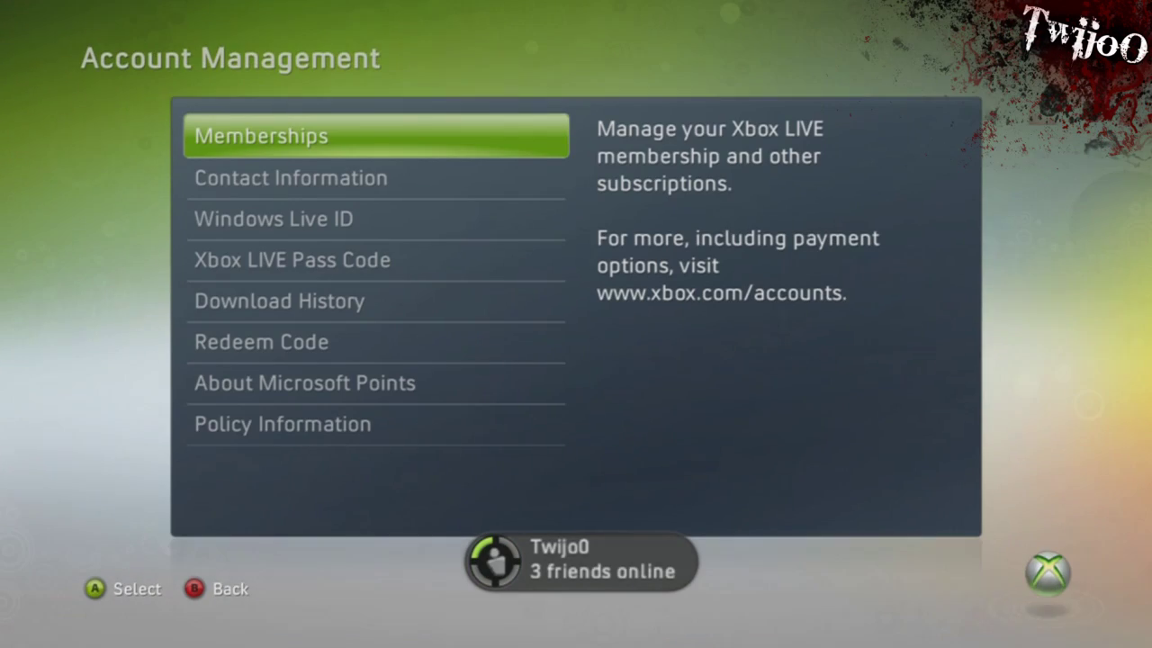
key("Down")
key("Down")
key("Down")
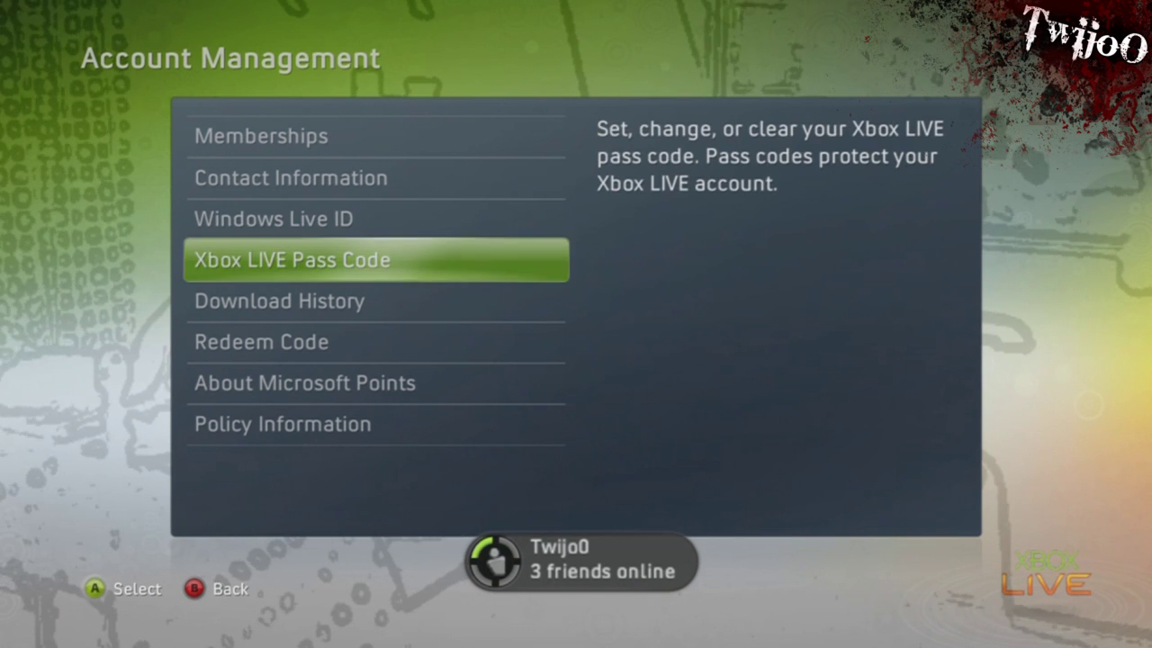
key("Return")
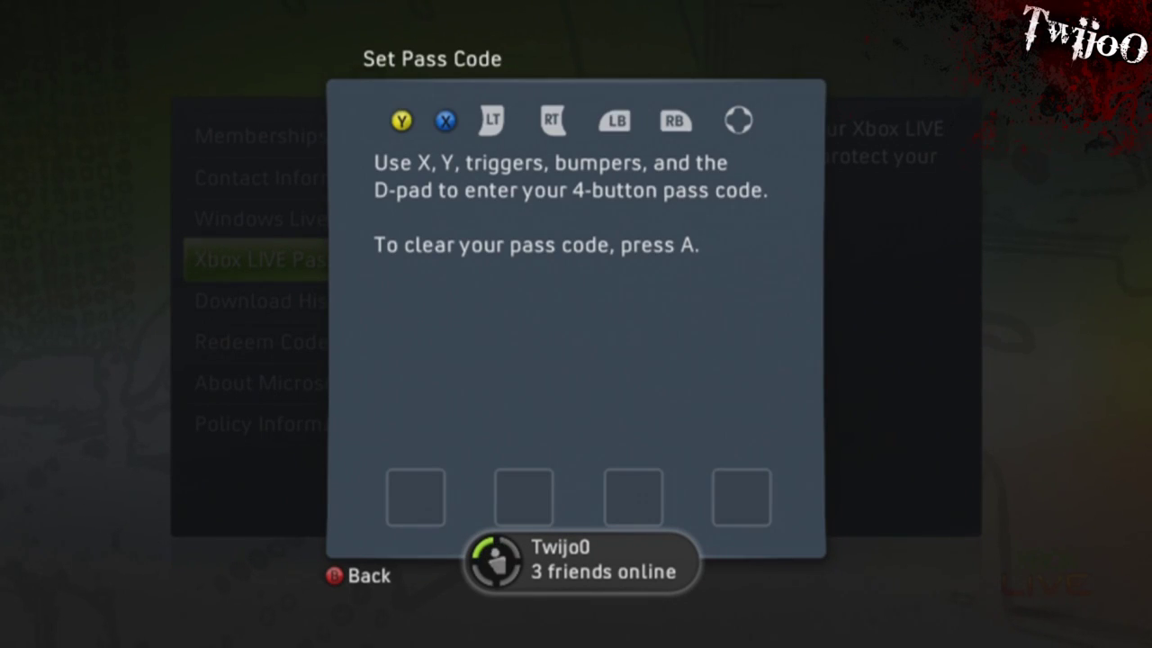
Enter a four-button pass code, dismiss the updated message, and return to Spotlight
key("x")
key("x")
key("x")
key("x")
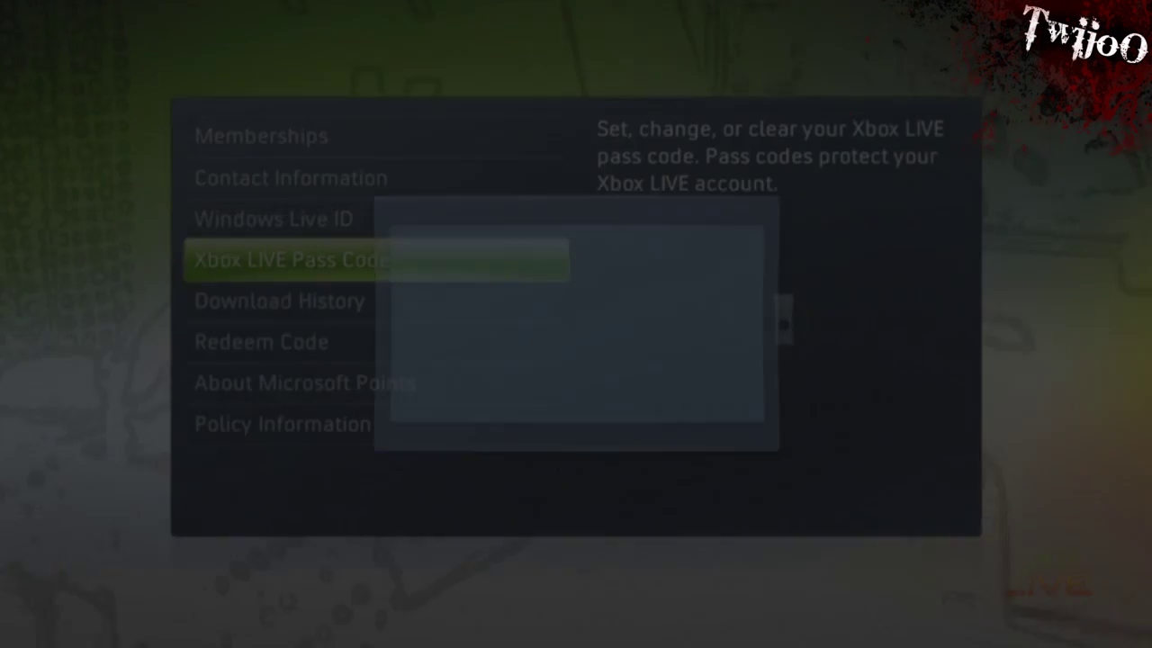
key("x")
key("x")
key("x")
key("x")
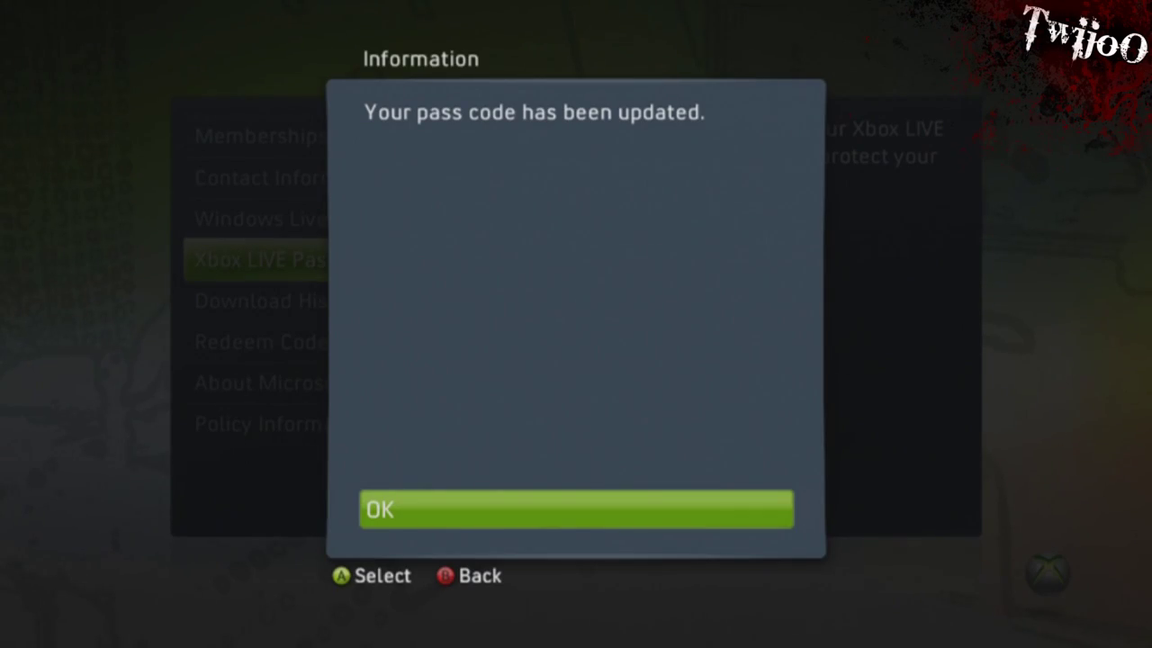
key("Return")
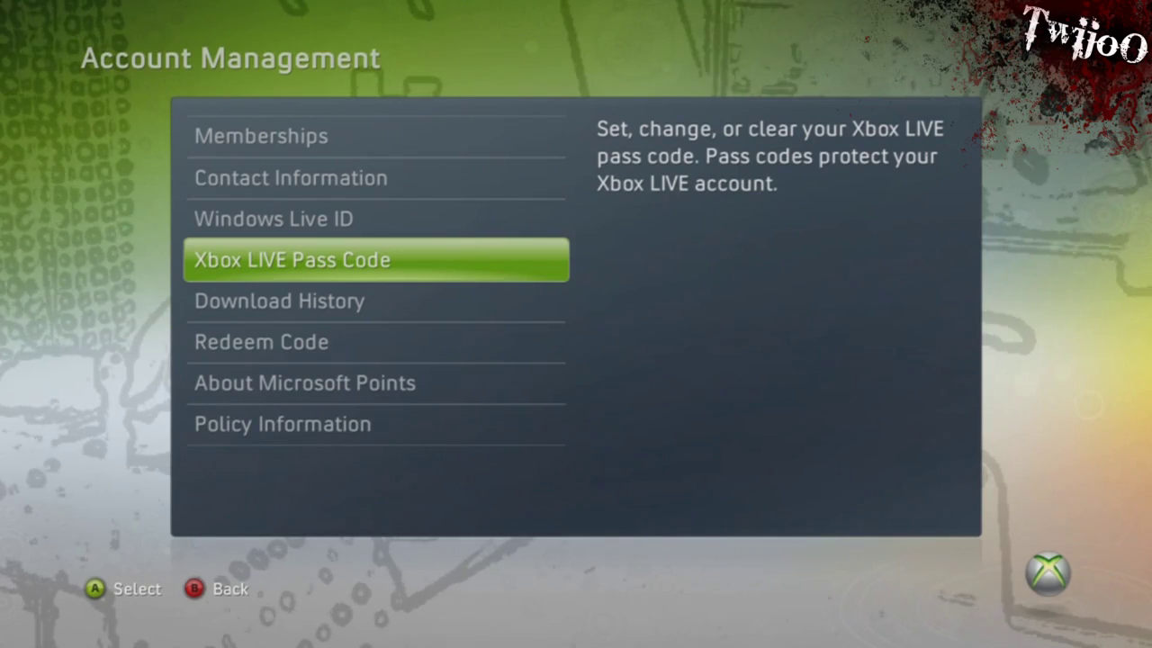
key("Escape")
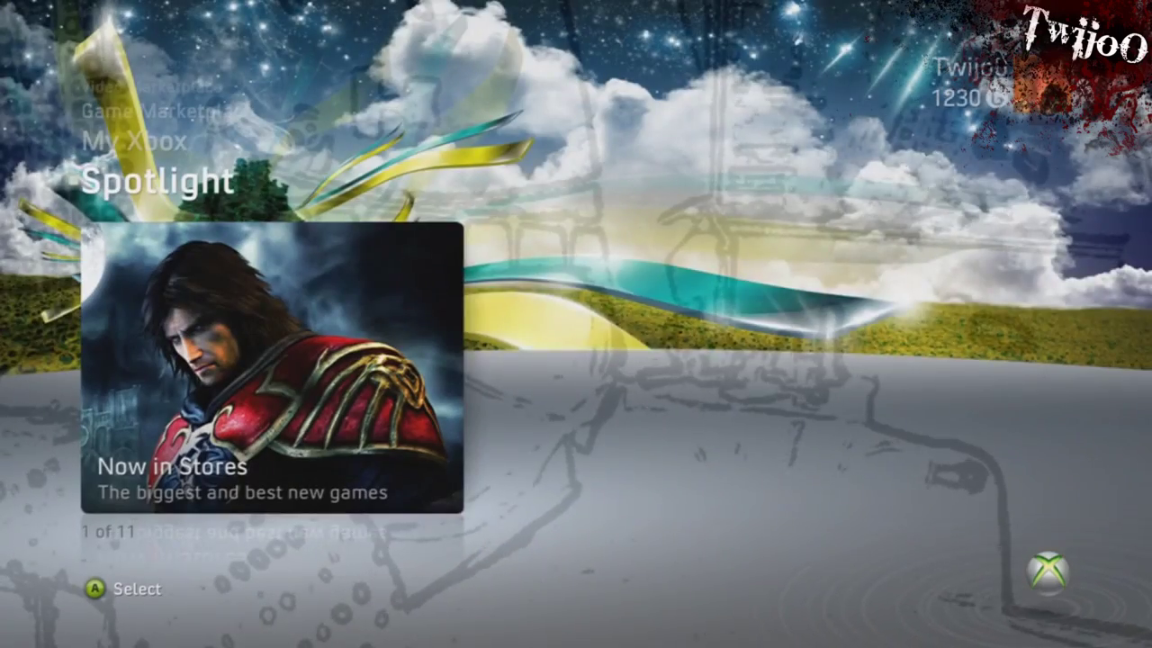
Sign the profile out from the Guide, then cancel the pass code sign-in
key("Home")
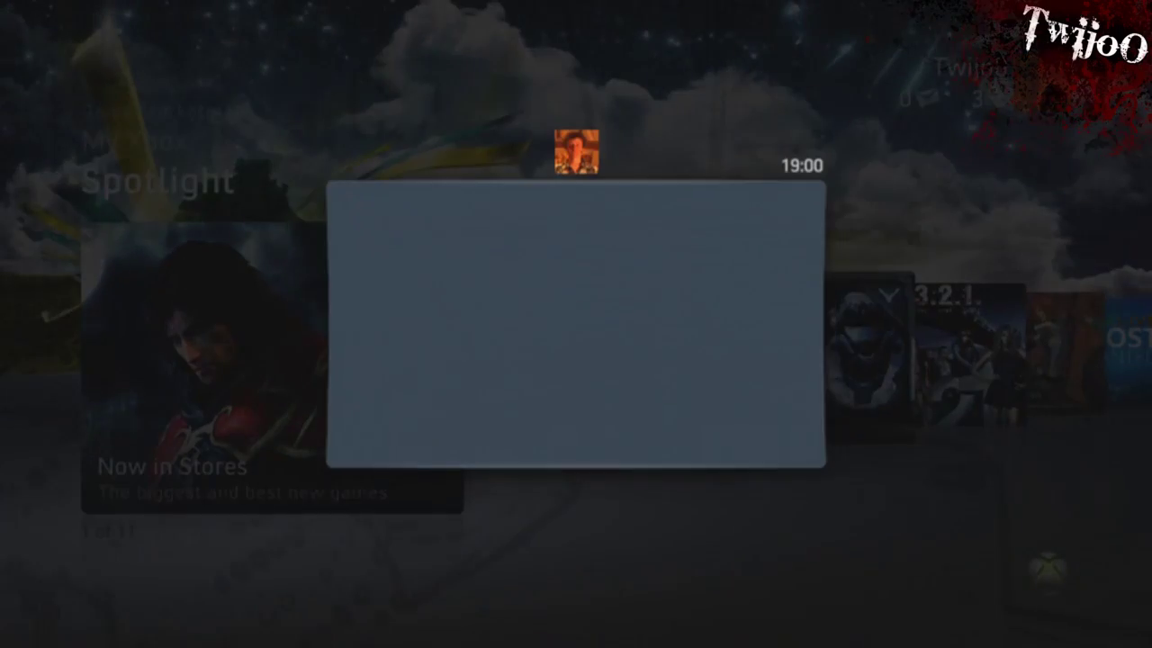
key("x")
key("Return")
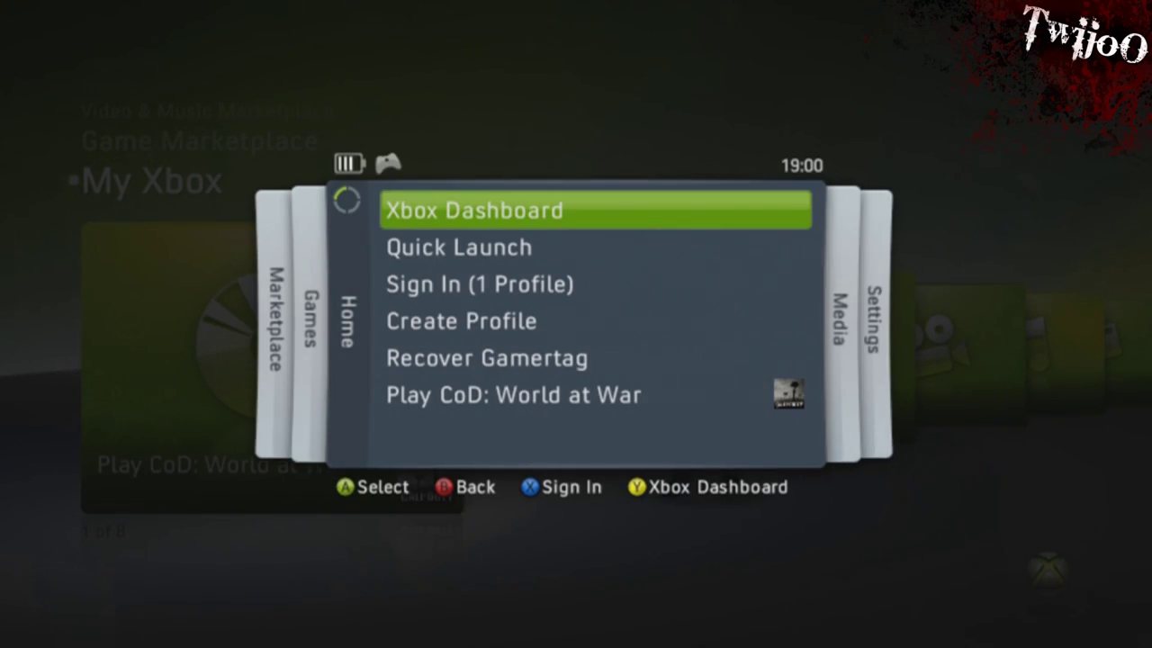
key("x")
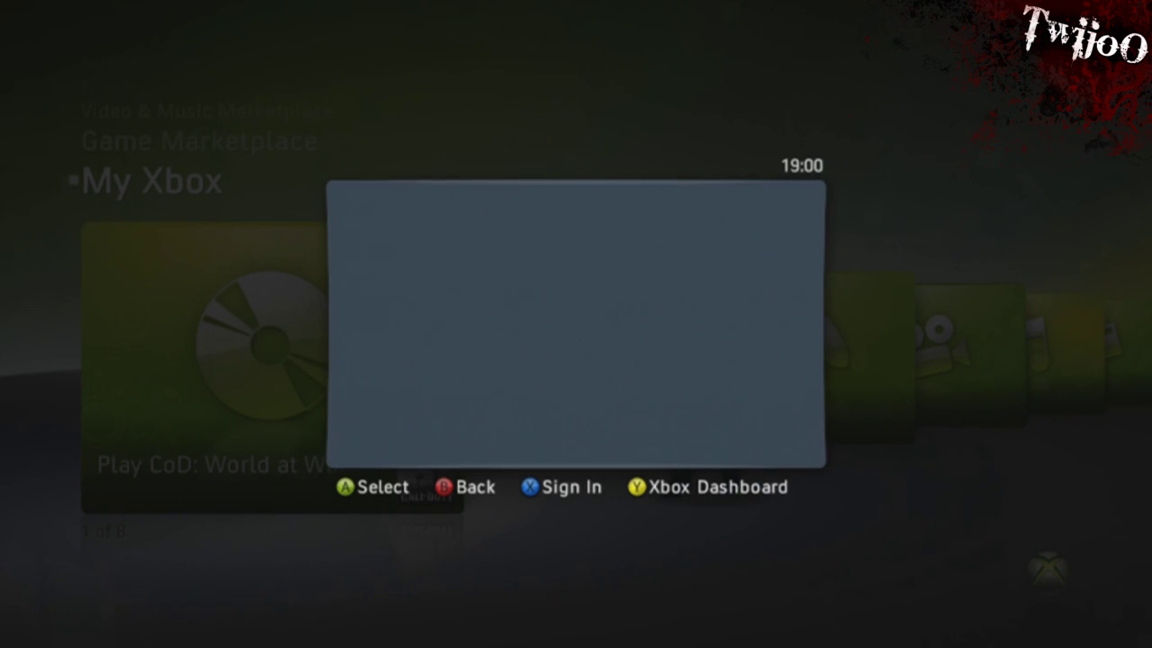
key("Return")
key("x")
key("Escape")
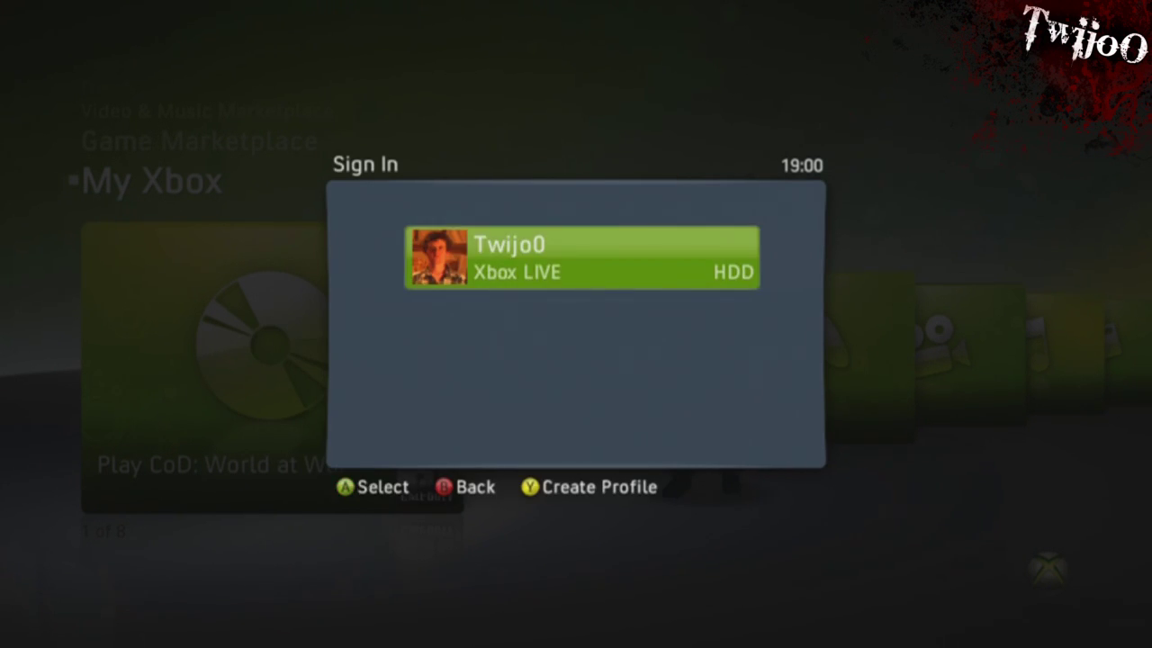
key("Escape")
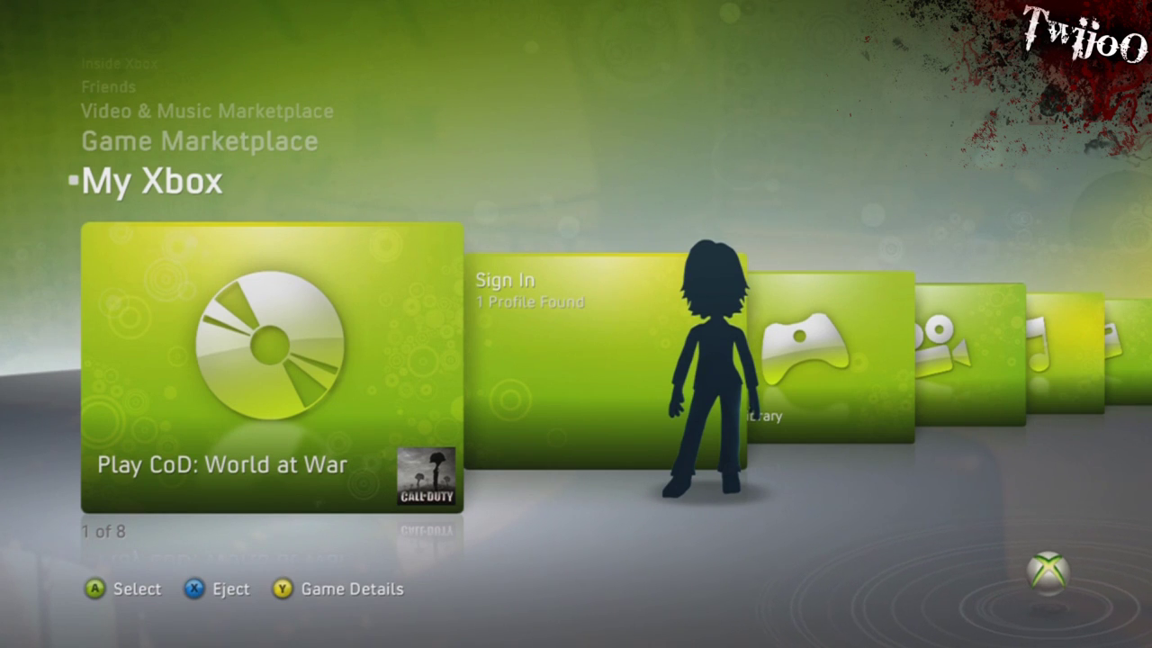
Turn off the console from the power-off prompt
key("super")
key("Up")
key("Up")
key("Return")
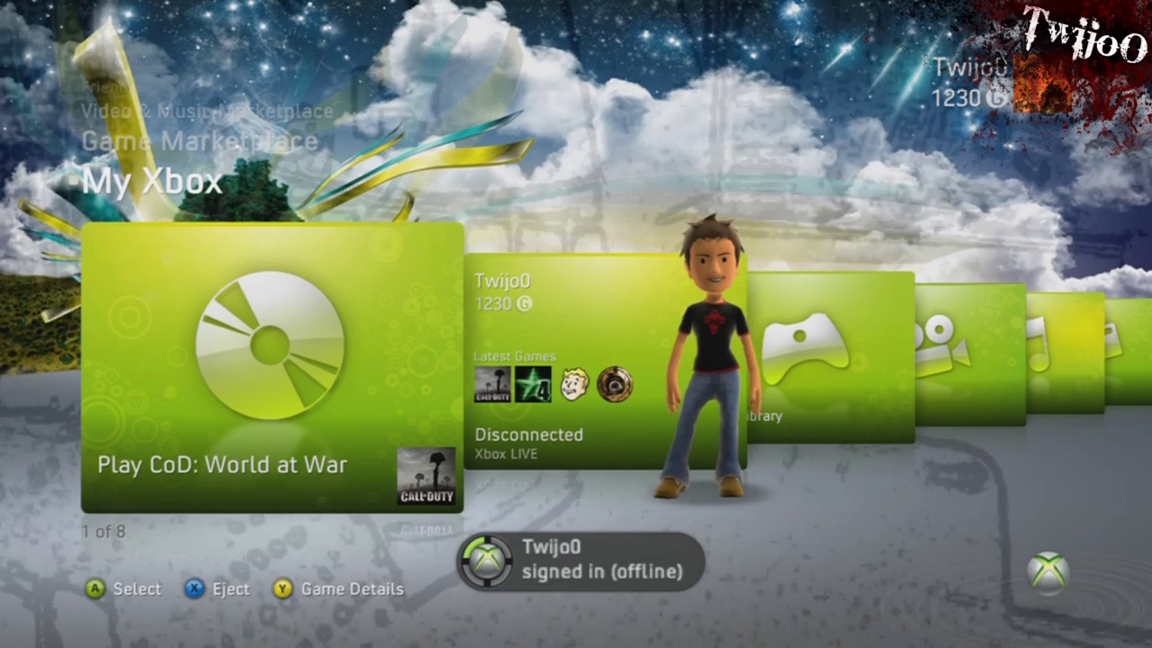
Choose Connect To Xbox LIVE from the profile tile, confirm, and enter the four-digit pass code
key("Right")
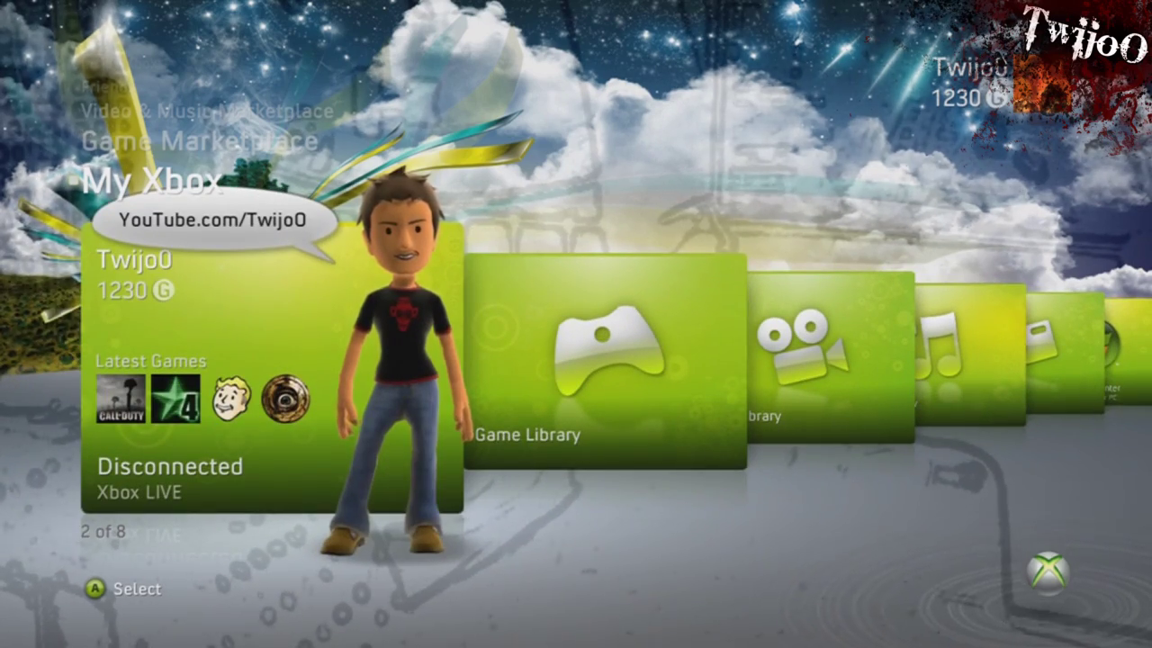
key("Left")
key("Right")
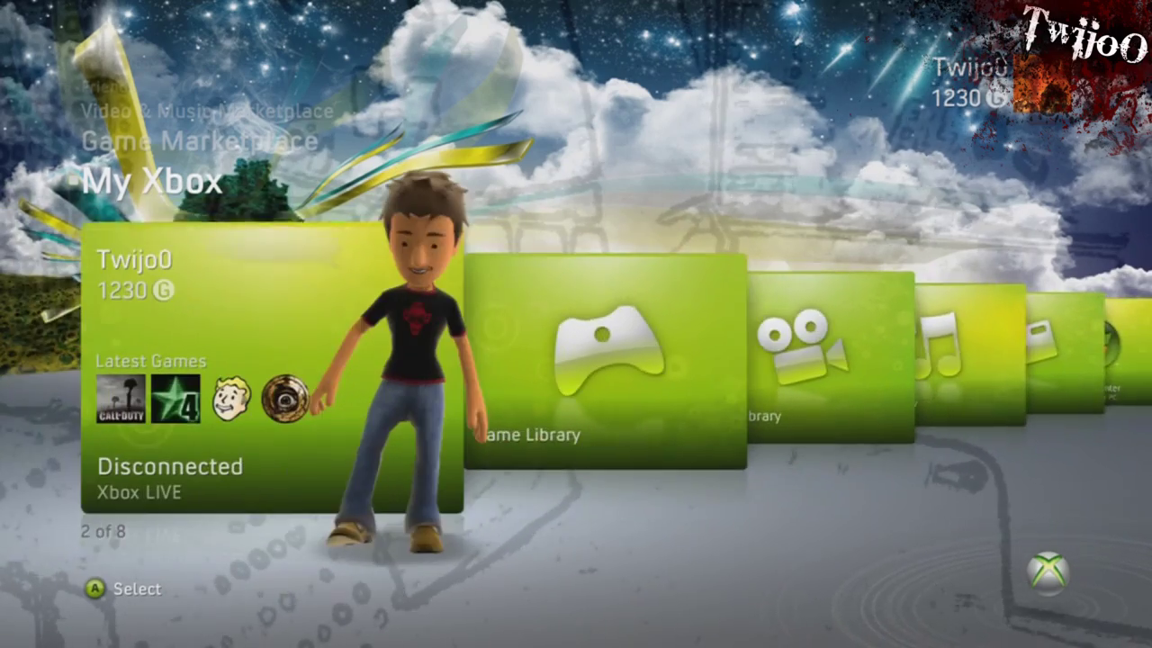
key("Return")
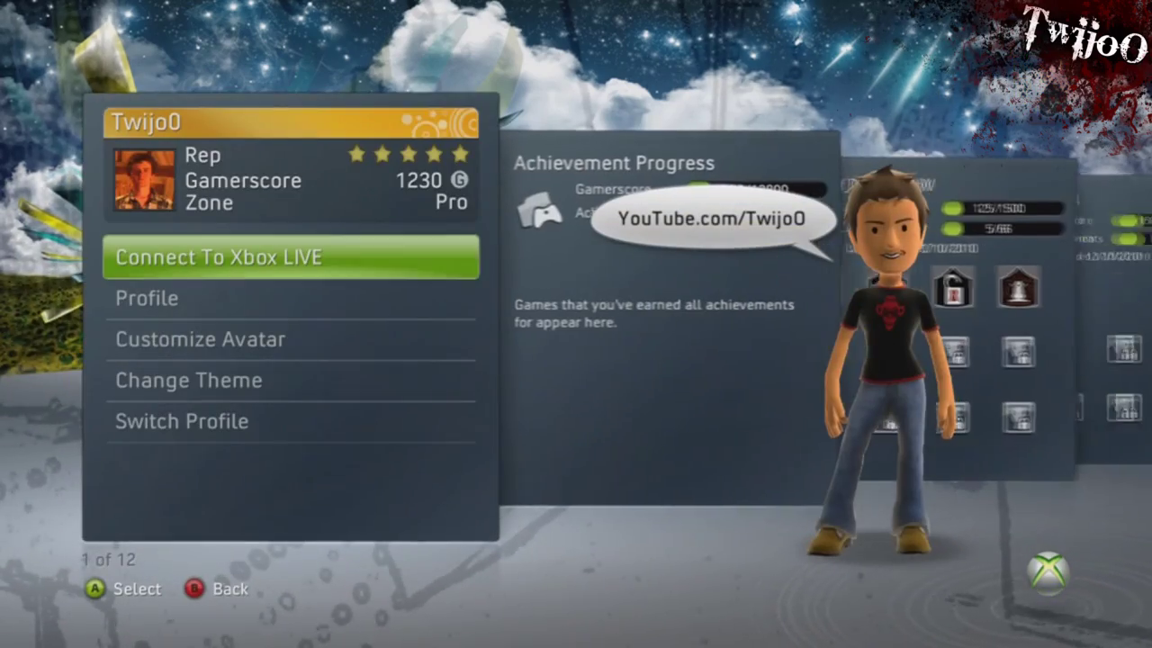
key("Return")
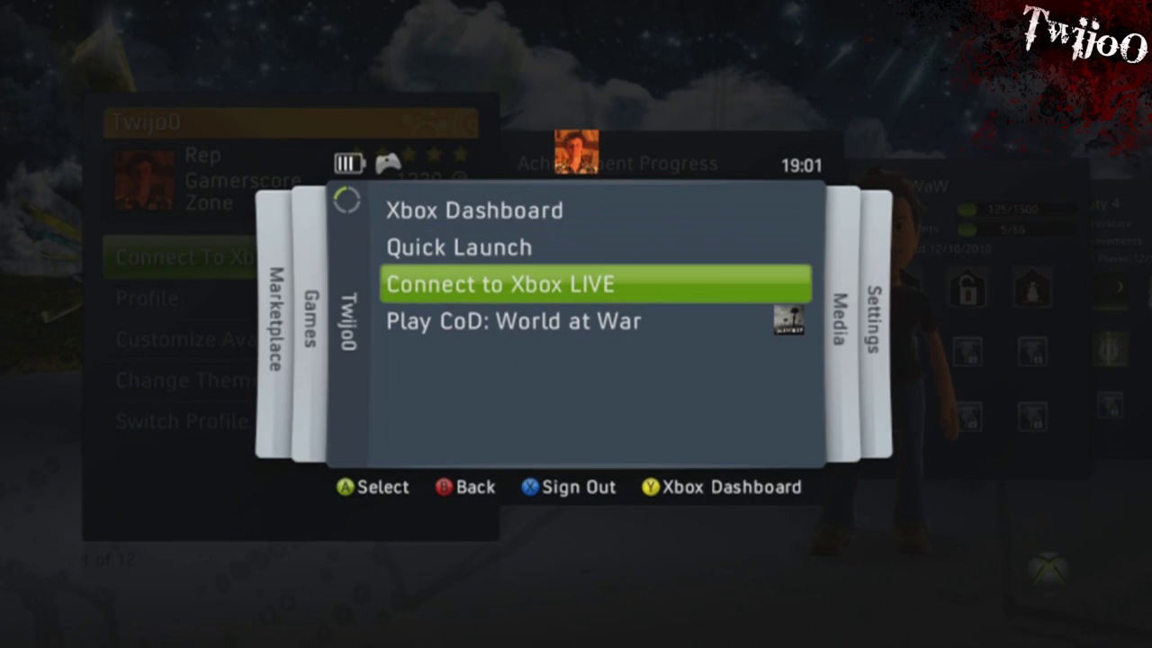
key("Return")
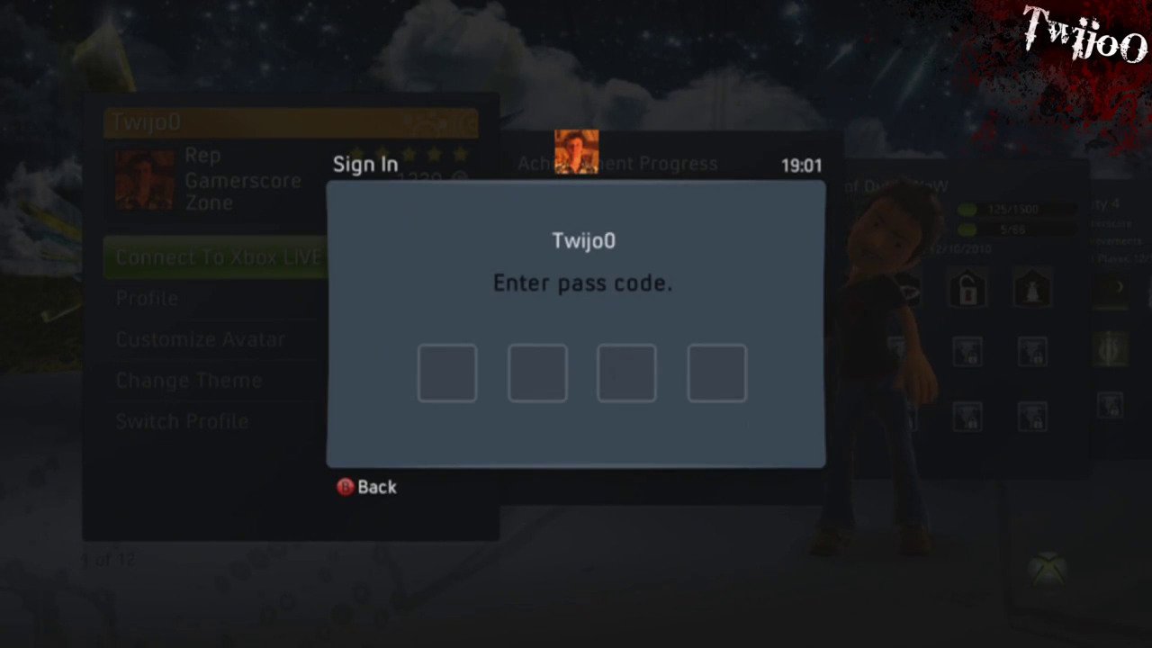
type("****")
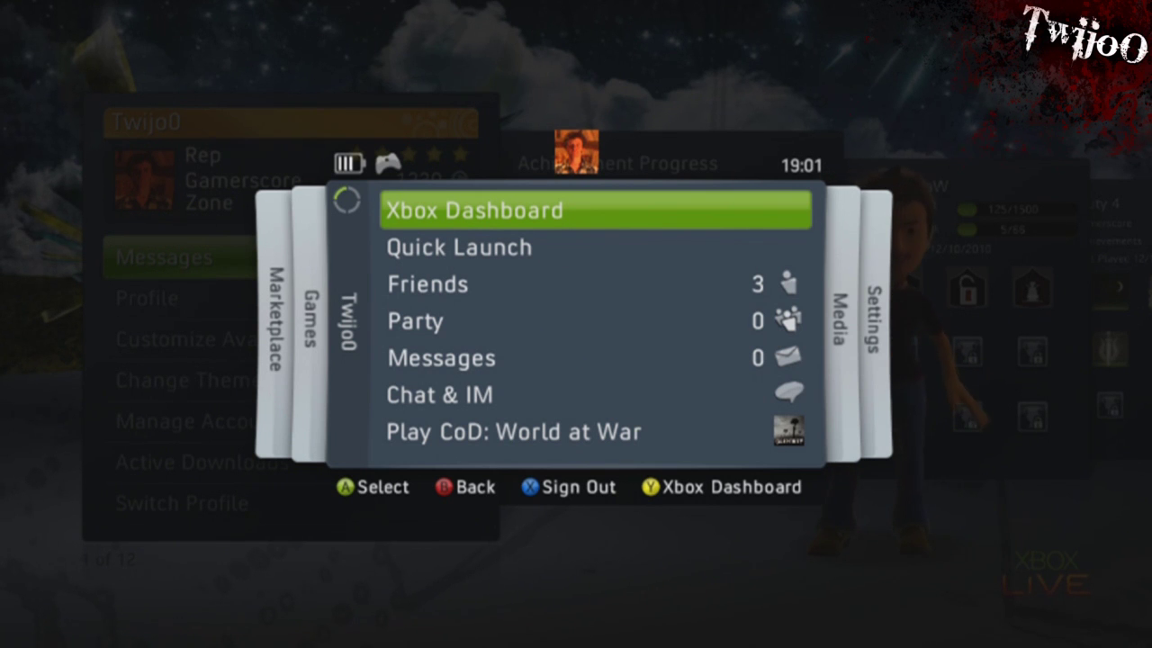
Sign the profile out from the Guide and return to the dashboard
key("x")
key("Up")
key("Return")
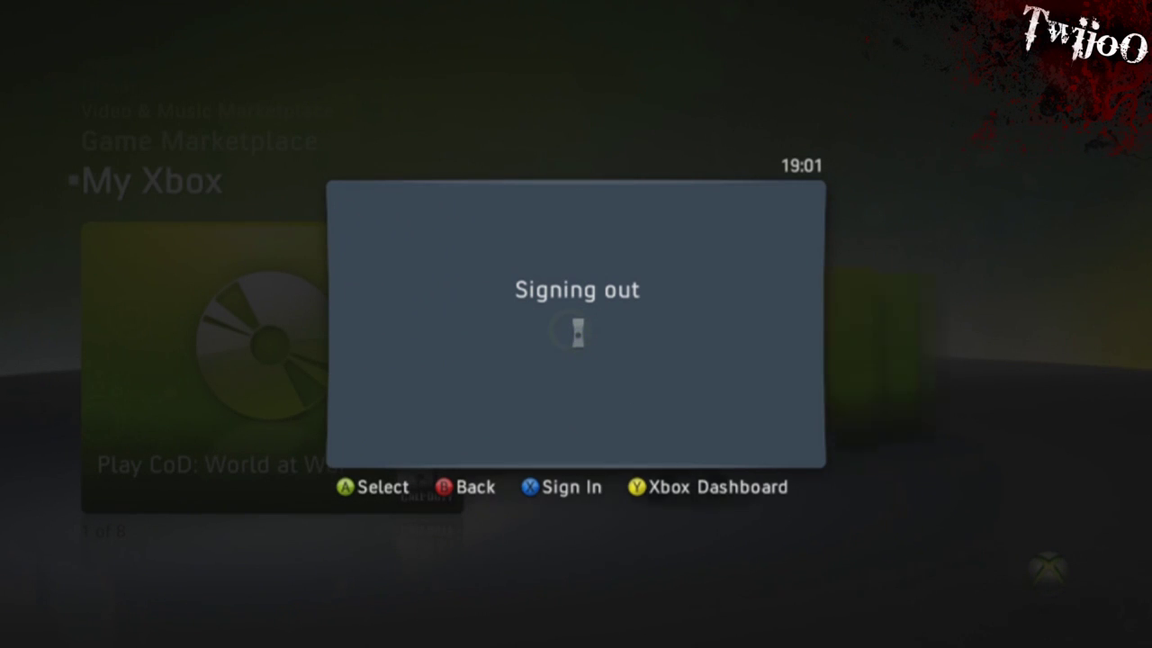
key("Escape")
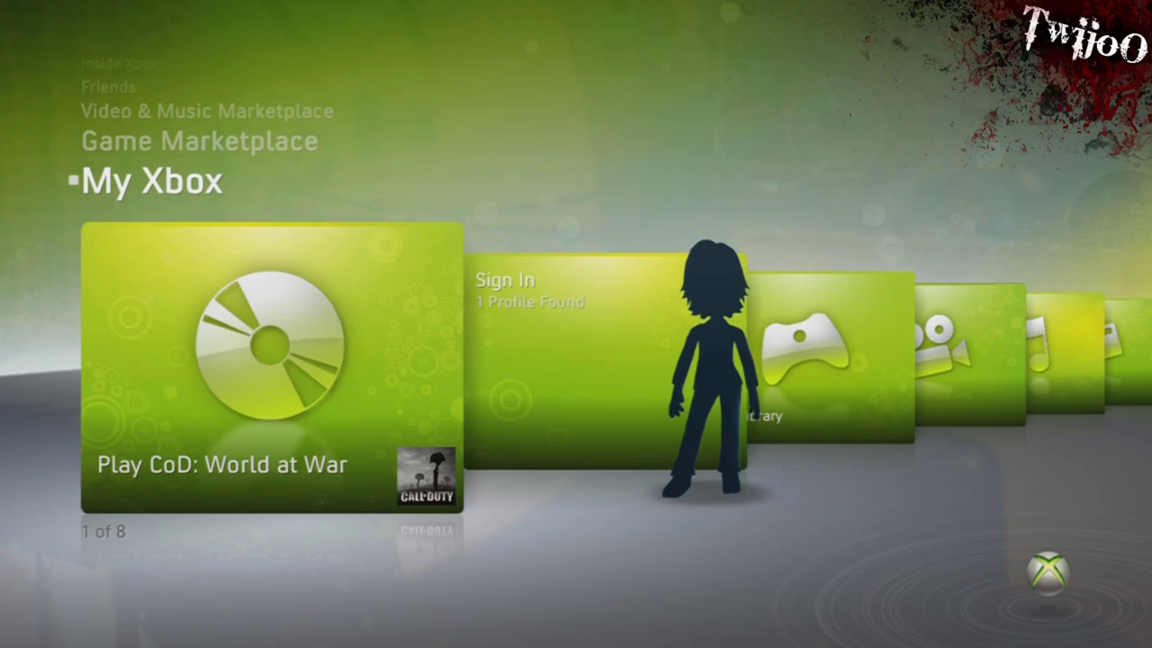
Set the Xbox LIVE online status to Appear Offline, then pick the profile from the sign-in list
key("super")
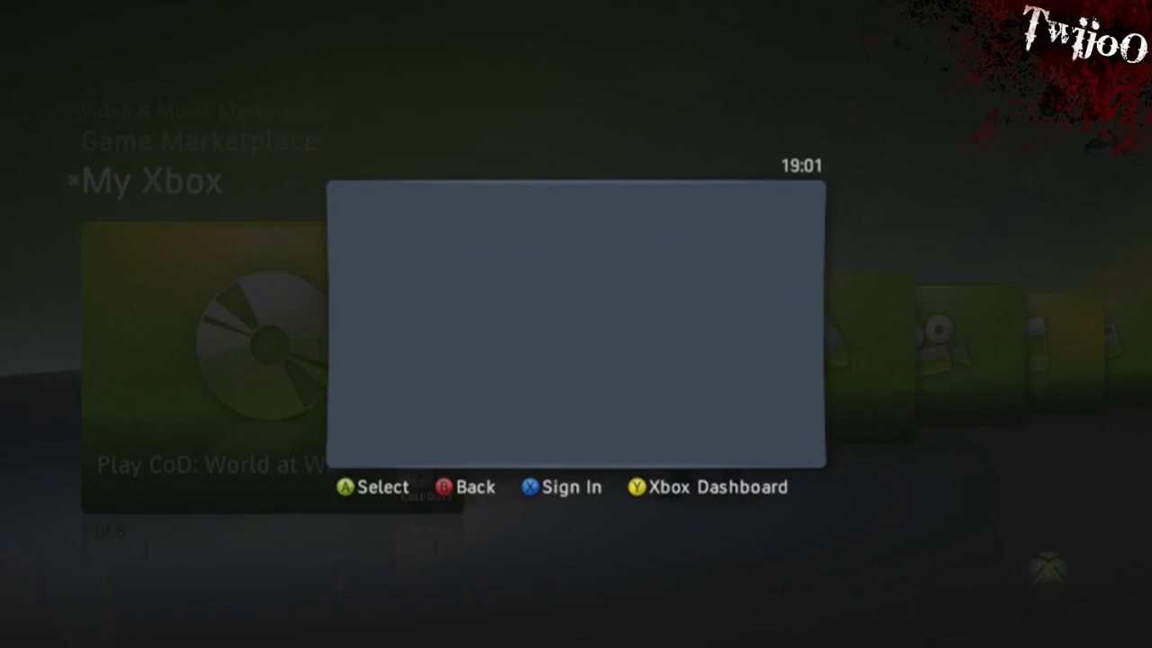
key("Right")
key("Right")
key("Return")
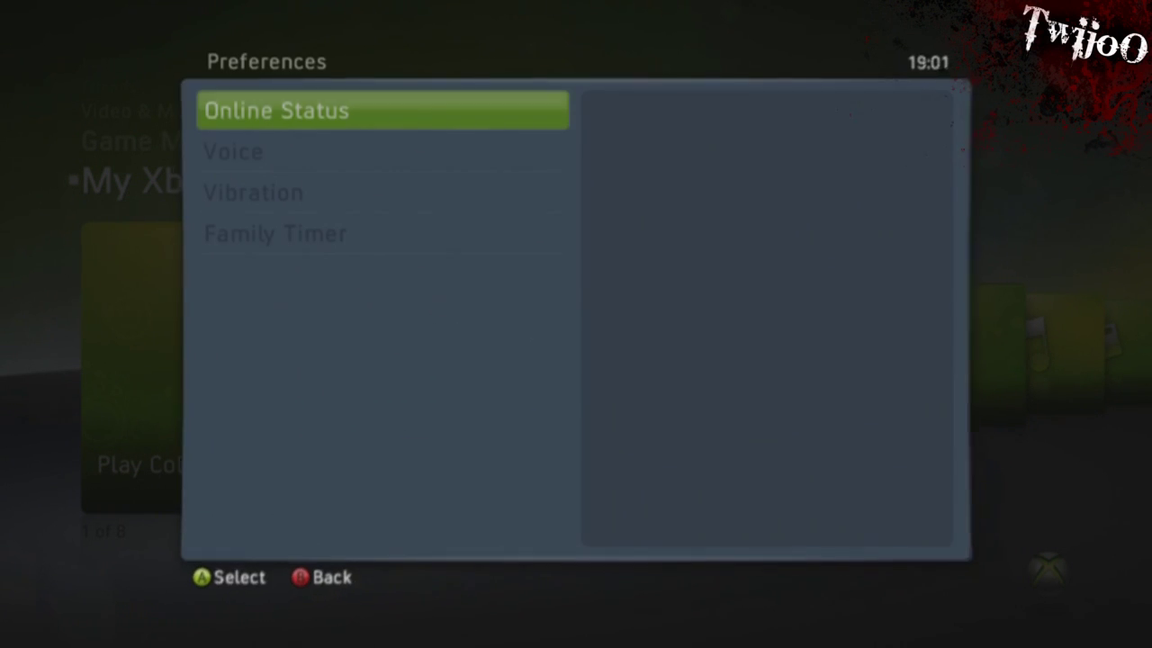
key("Return")
key("Down")
key("Down")
key("Down")
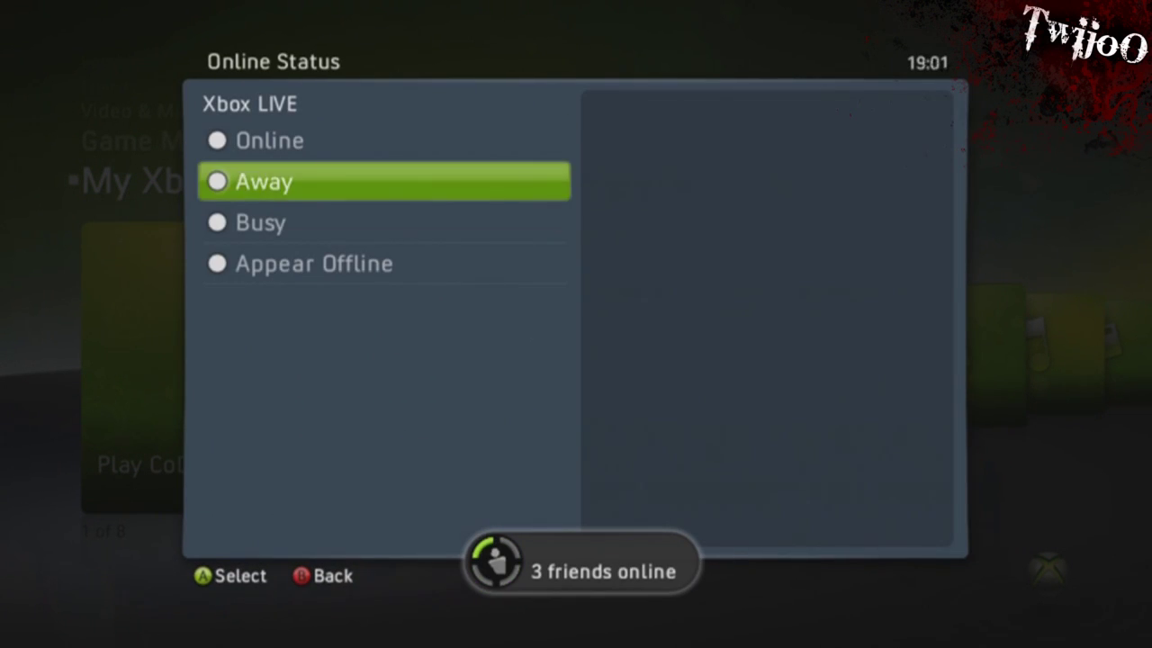
key("Return")
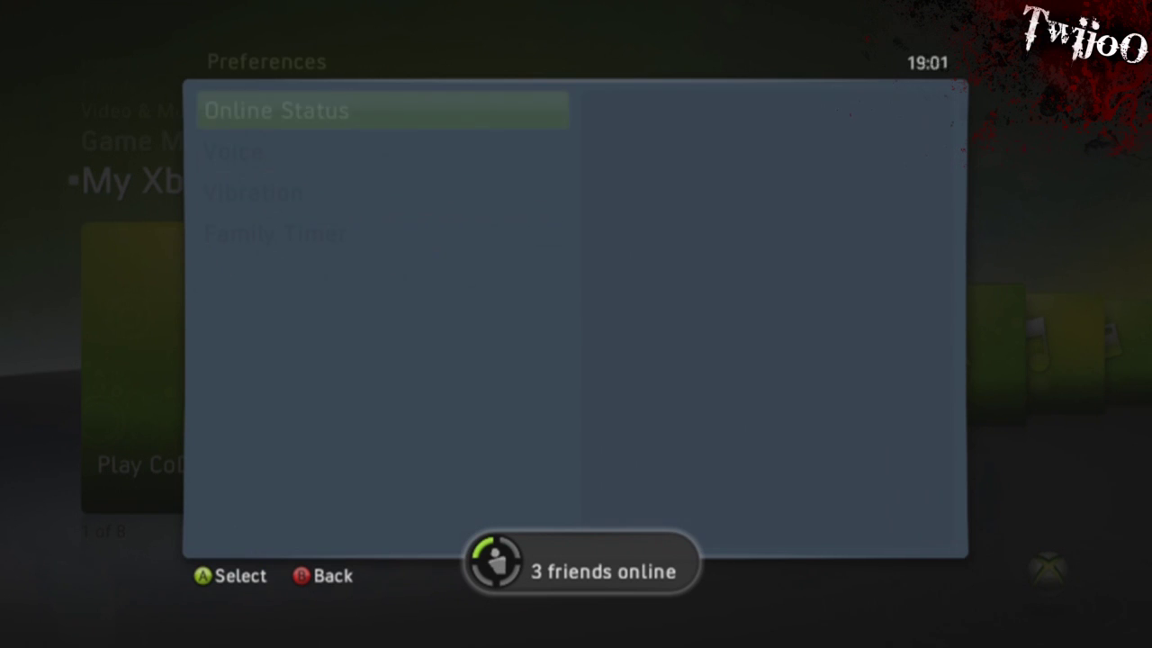
key("Escape")
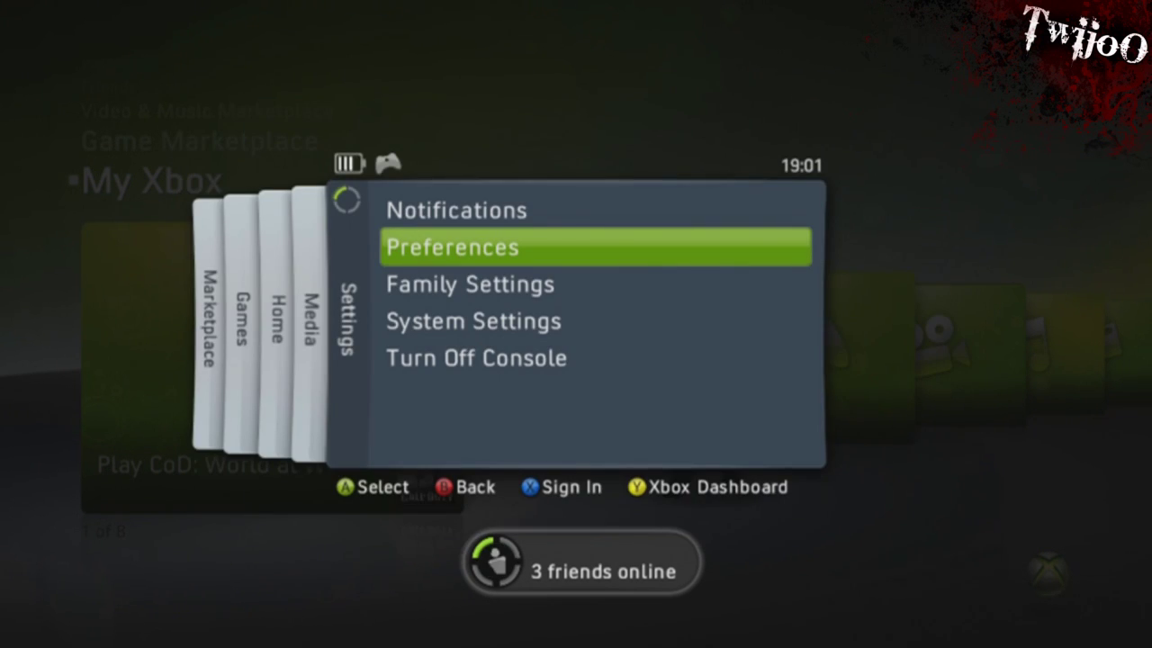
key("x")
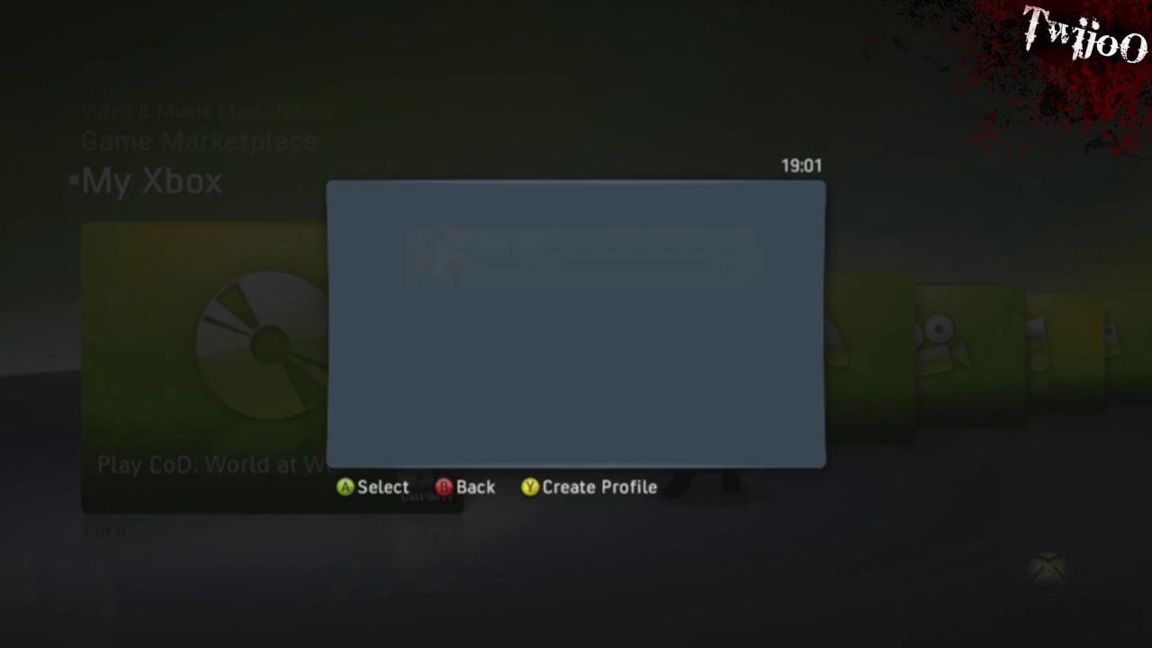
key("Return")
Enter the profile's pass code, verify Online Status still shows Appear Offline, then back out
type("****")
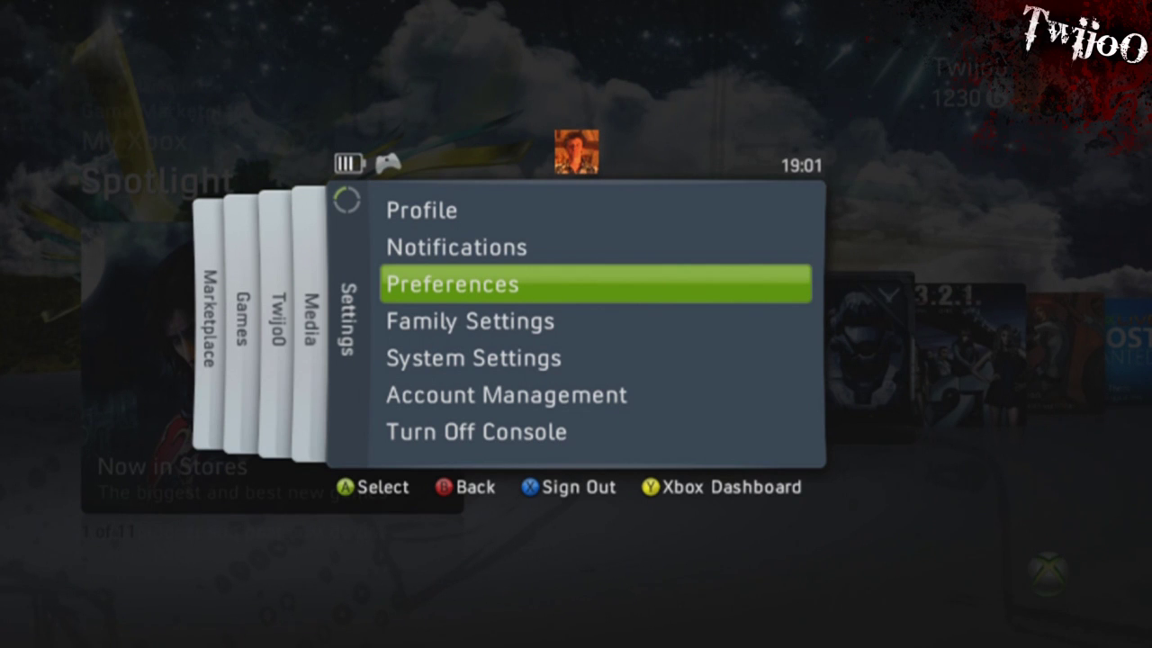
key("Return")
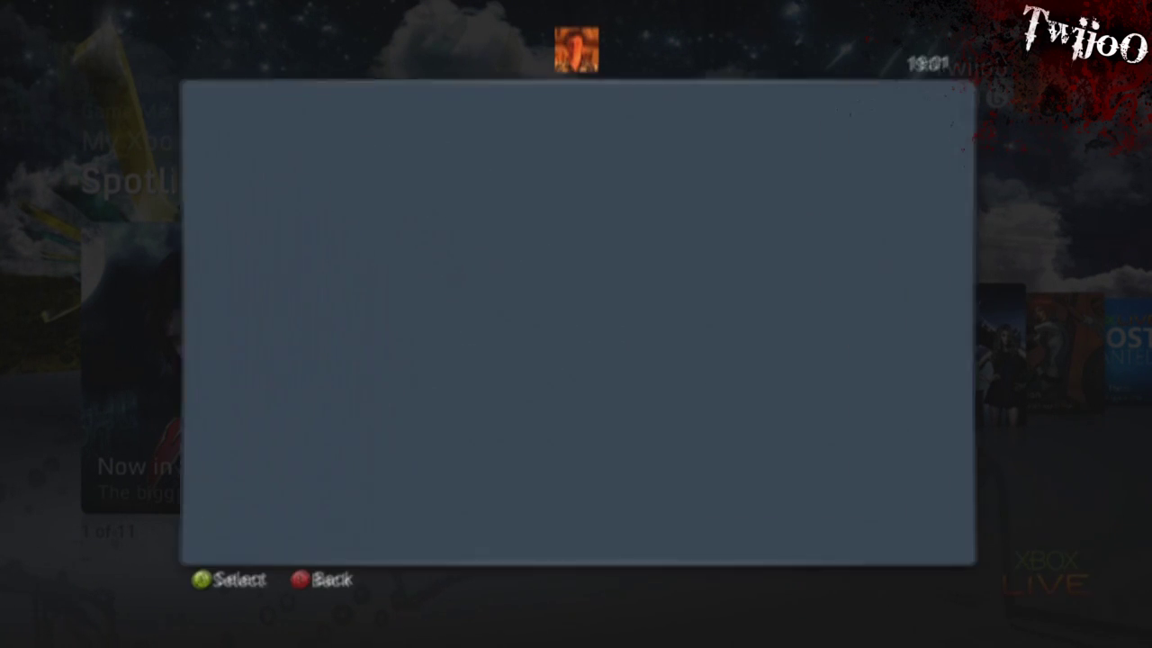
key("Return")
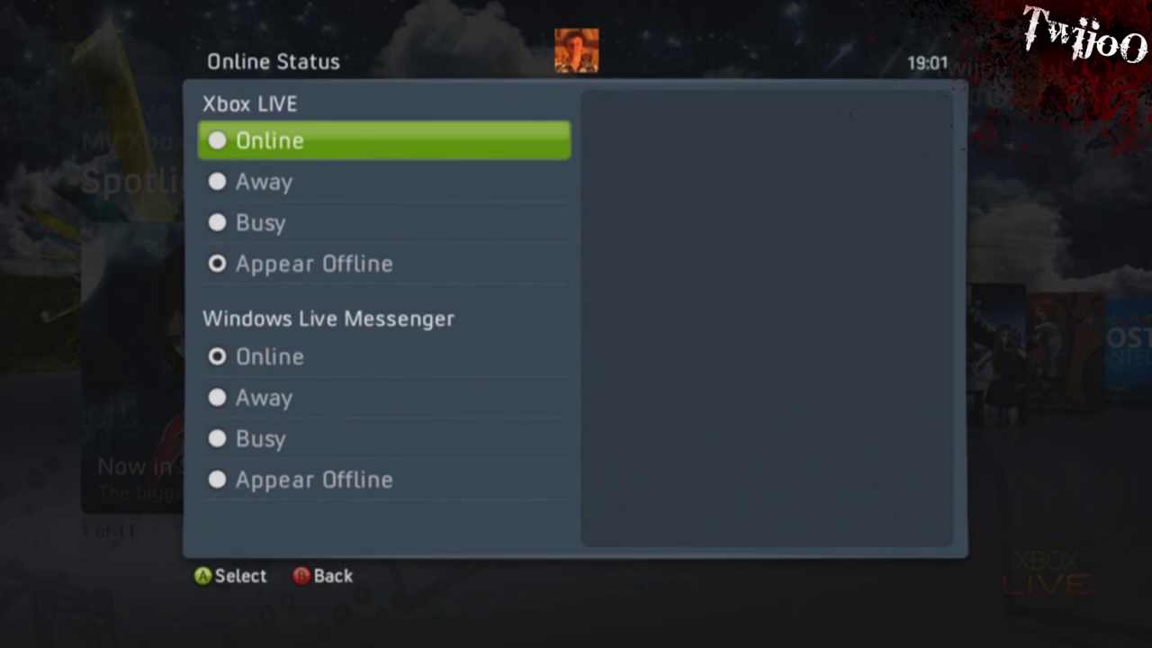
key("Return")
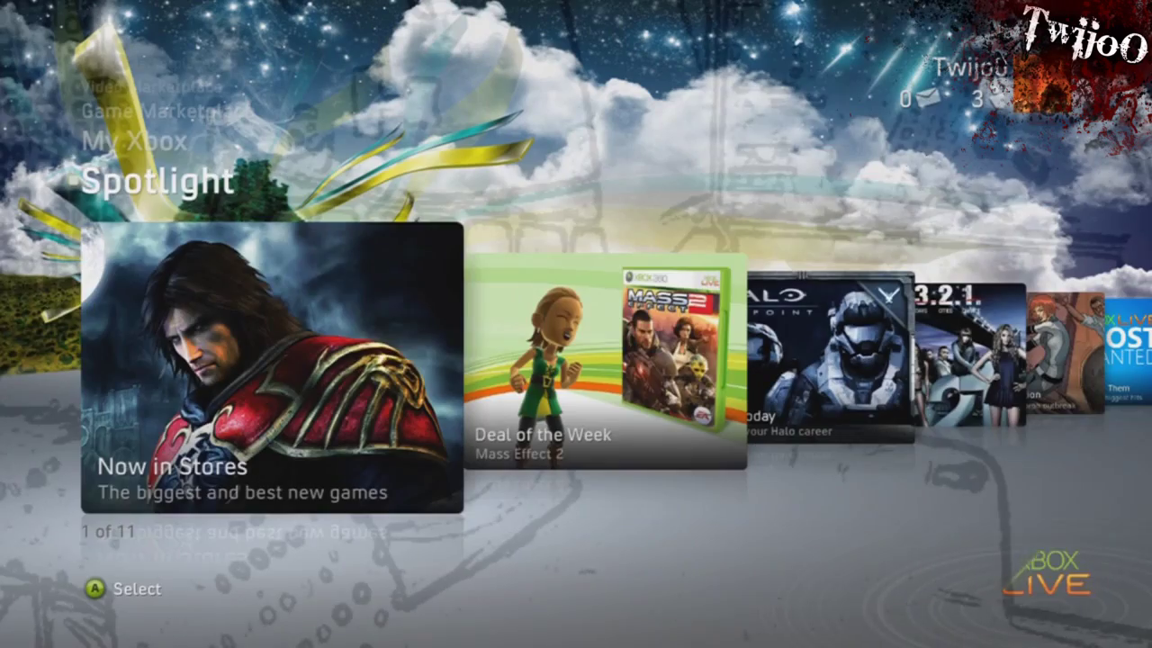
key("Down")
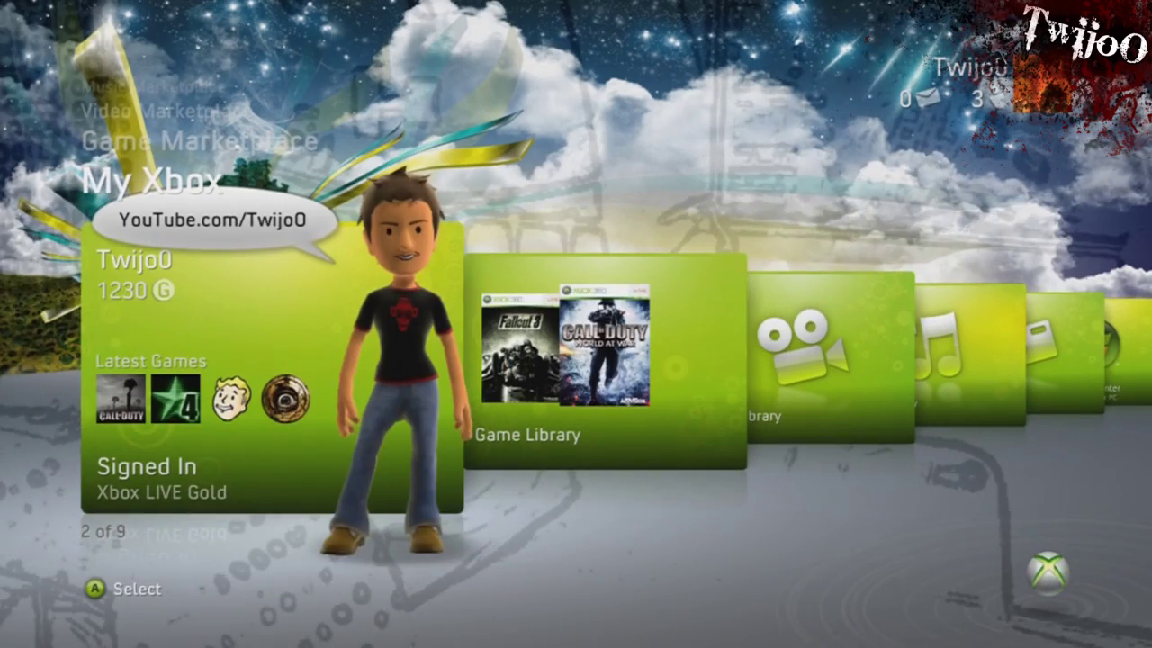